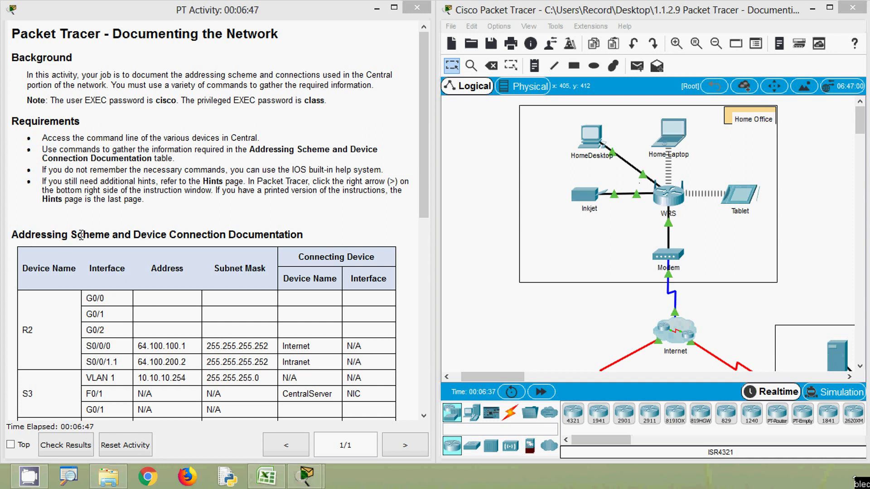
Scroll through the instructions' addressing table and Hints, then pan the workspace to the Central area.
drag(423, 179, 425, 195)
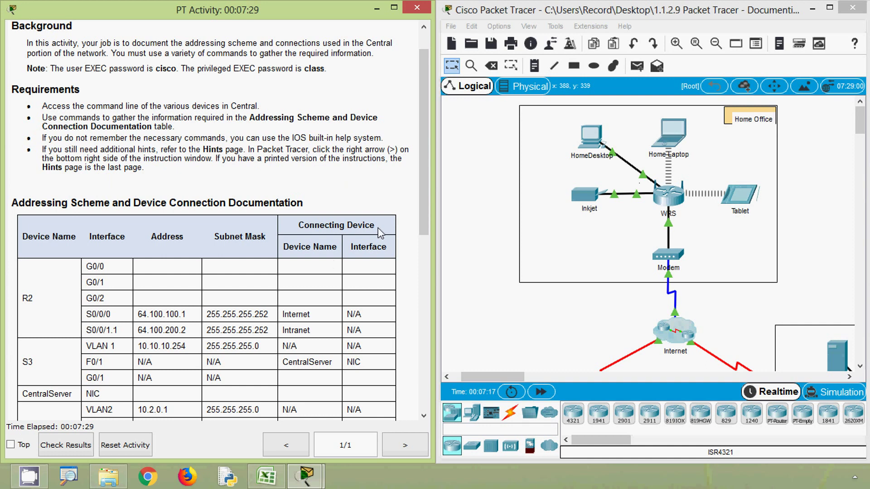
drag(423, 169, 423, 355)
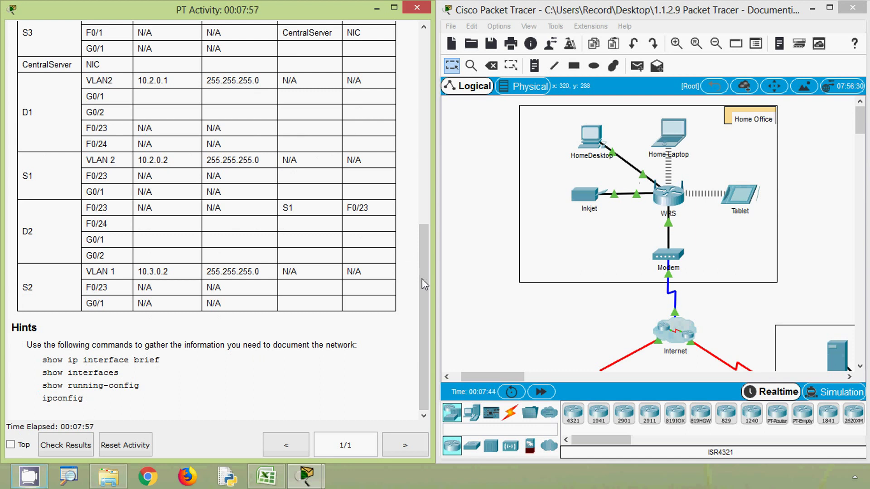
drag(423, 281, 422, 104)
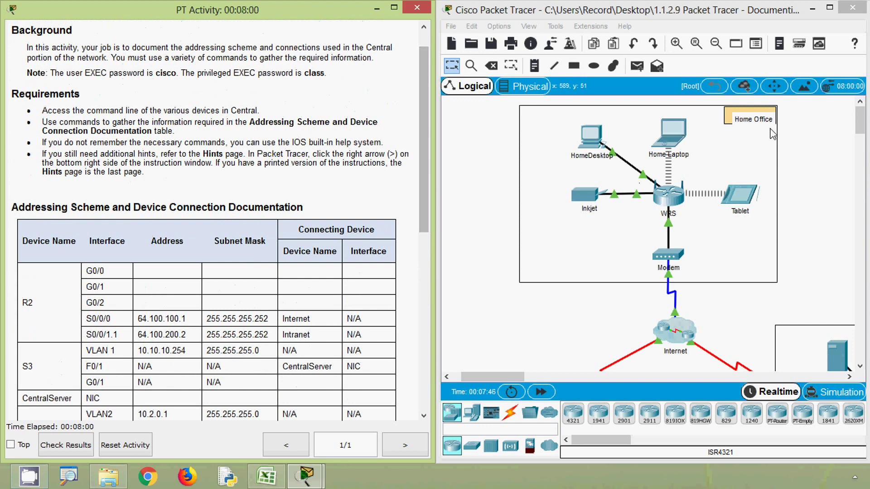
drag(860, 120, 859, 146)
drag(508, 377, 498, 381)
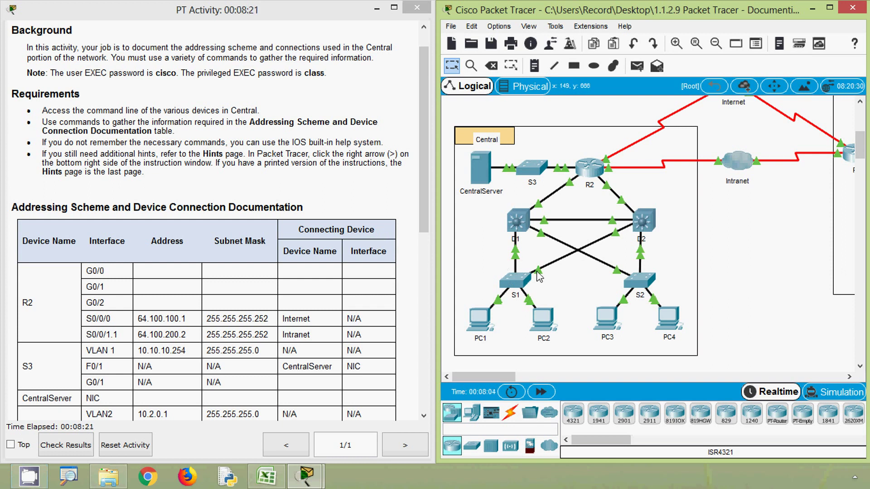
Check R2's rows in the Excel documentation table.
drag(416, 207, 421, 283)
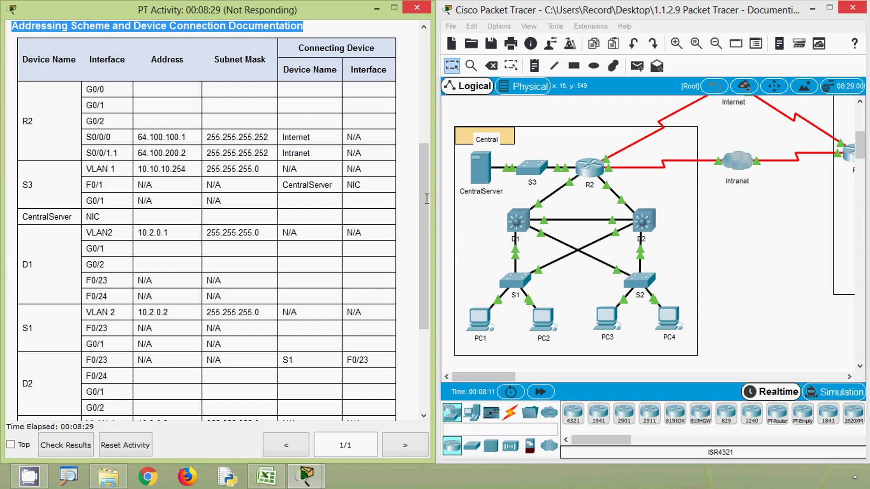
mouse_move(427, 198)
mouse_down()
mouse_move(426, 270)
mouse_move(430, 213)
mouse_up()
drag(429, 213, 430, 213)
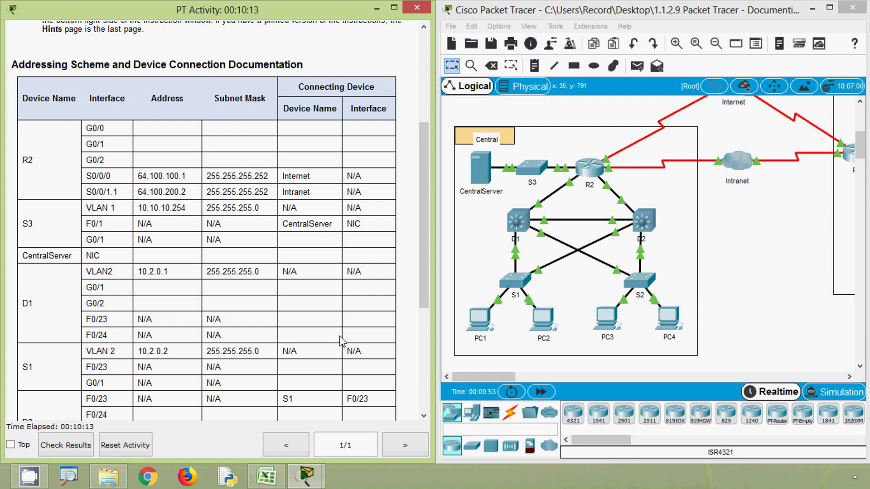
click(272, 479)
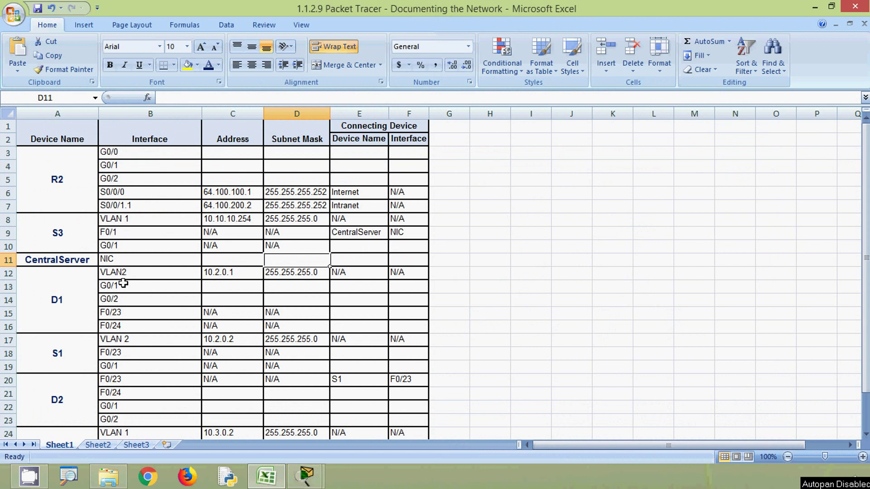
click(62, 192)
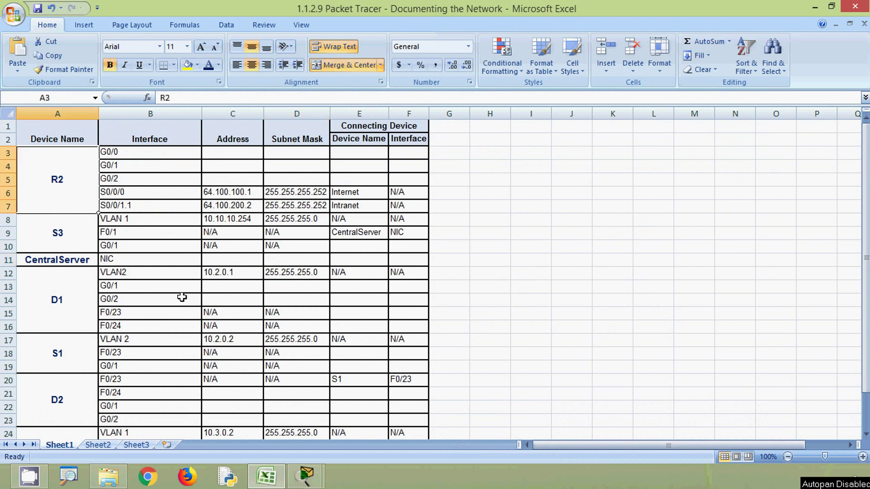
Open router R2's device window from the Central topology in Packet Tracer.
click(821, 6)
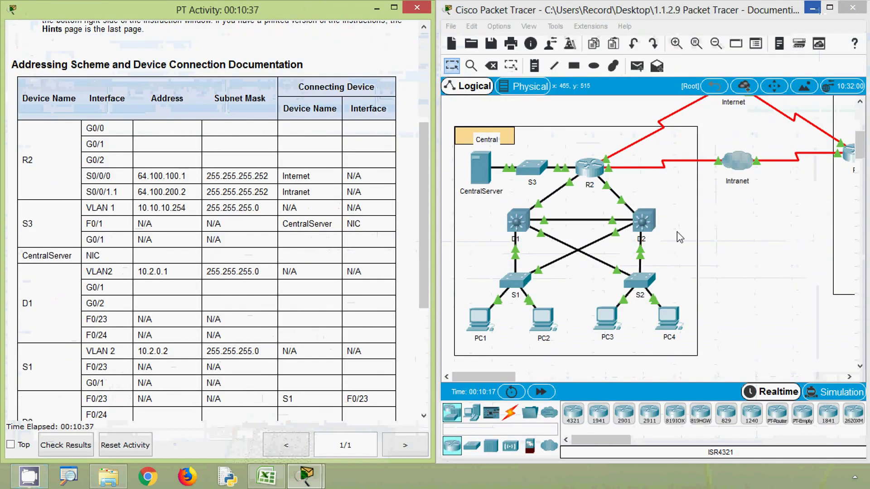
click(734, 222)
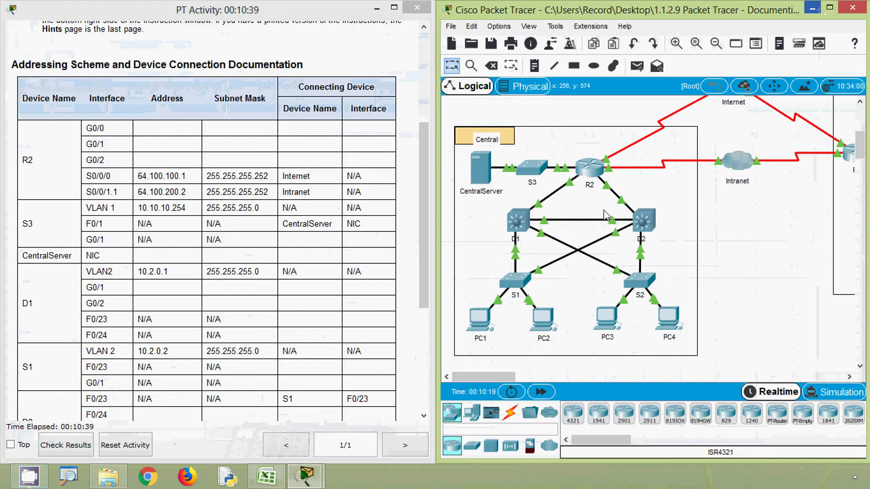
click(590, 174)
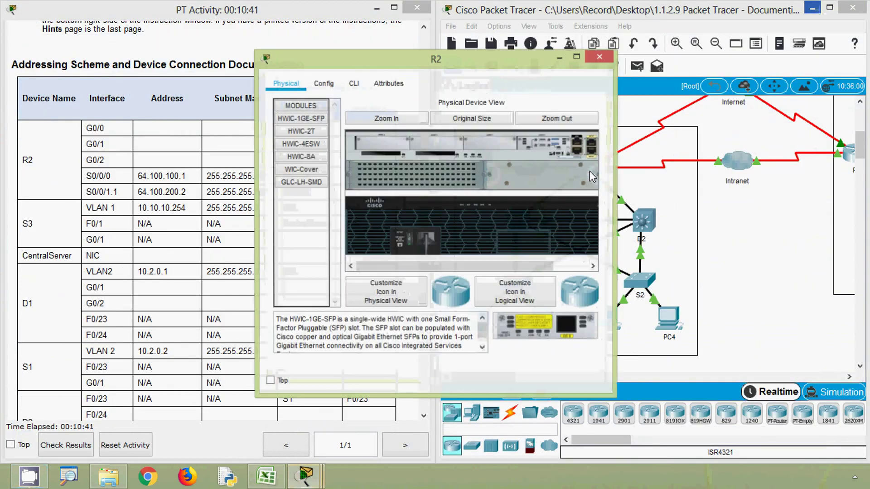
In R2's CLI, enter privileged mode with enable and the privileged password.
click(354, 85)
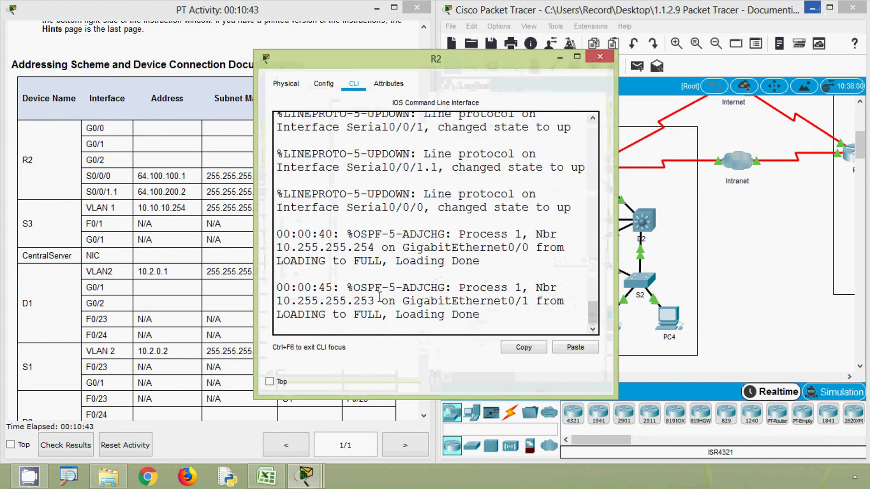
key(Return)
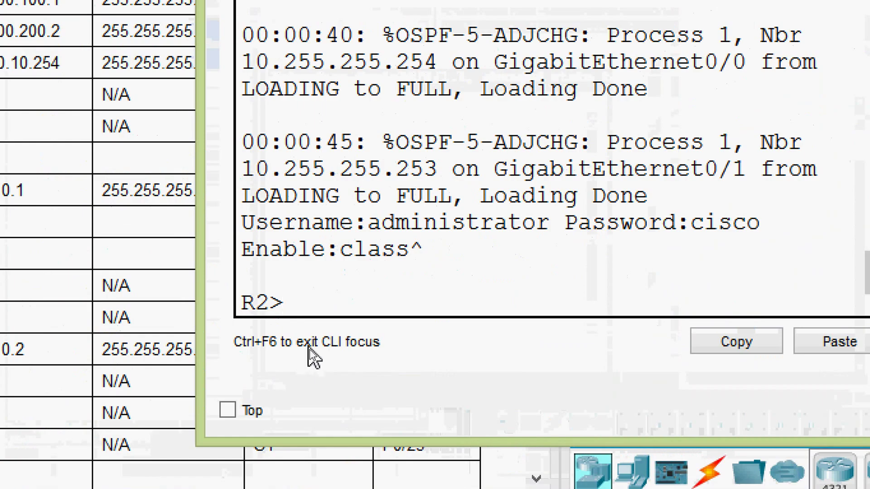
text(ena)
key(Tab)
key(Return)
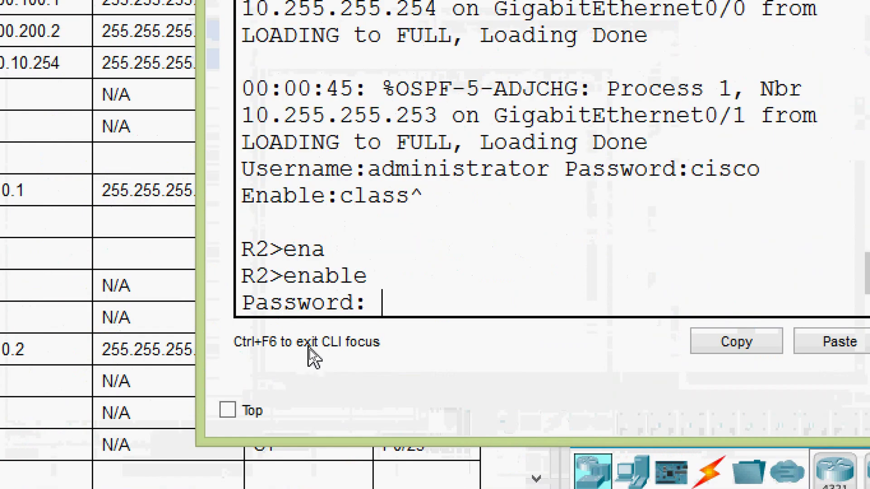
text(class)
key(Return)
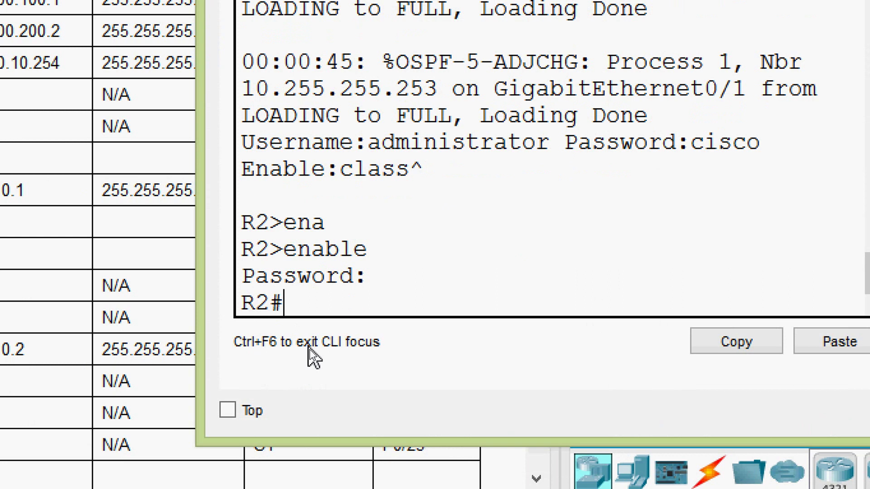
Run show ip interface brief to list G0/0 10.255.255.245, G0/1 10.255.255.249, G0/2 10.10.10.1.
text(sh)
key(Tab)
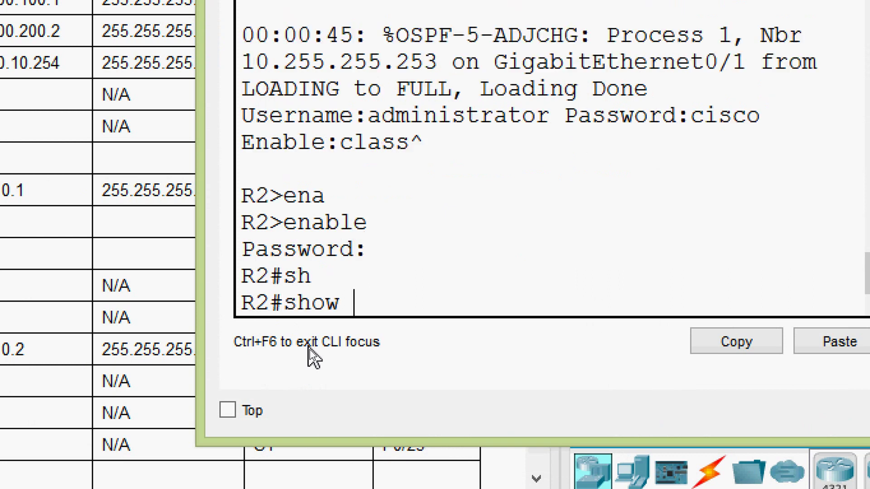
text(ru)
key(Tab)
key(BackSpace)
key(BackSpace)
key(BackSpace)
key(BackSpace)
key(BackSpace)
key(BackSpace)
key(BackSpace)
key(BackSpace)
key(BackSpace)
key(BackSpace)
key(BackSpace)
key(BackSpace)
key(BackSpace)
key(BackSpace)
text(ip ibnter)
key(Tab)
key(BackSpace)
key(BackSpace)
key(BackSpace)
key(BackSpace)
key(BackSpace)
text(nt)
key(Tab)
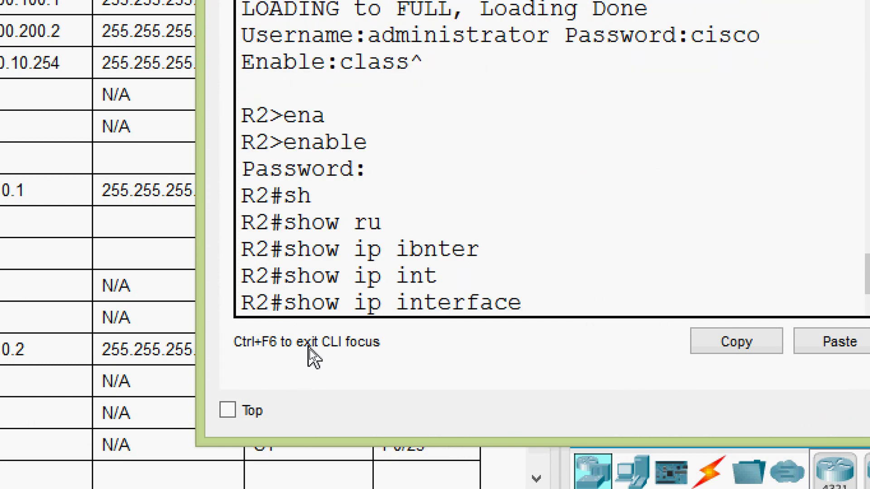
text(b)
key(Tab)
key(Return)
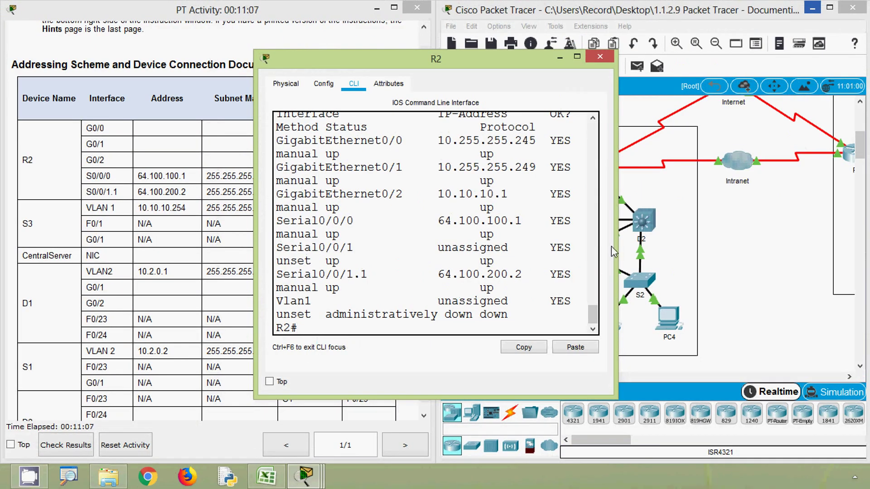
Widen R2's window and reposition it so the whole console shows beside the table.
drag(612, 252, 867, 221)
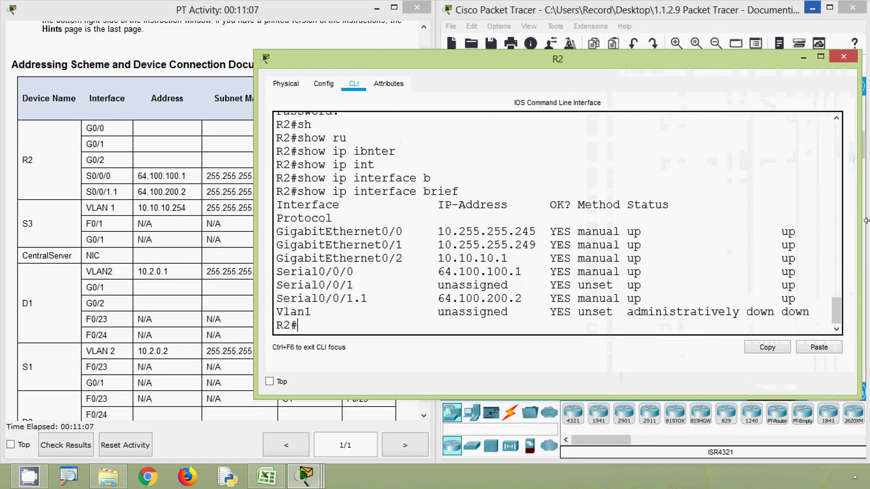
drag(584, 64, 526, 58)
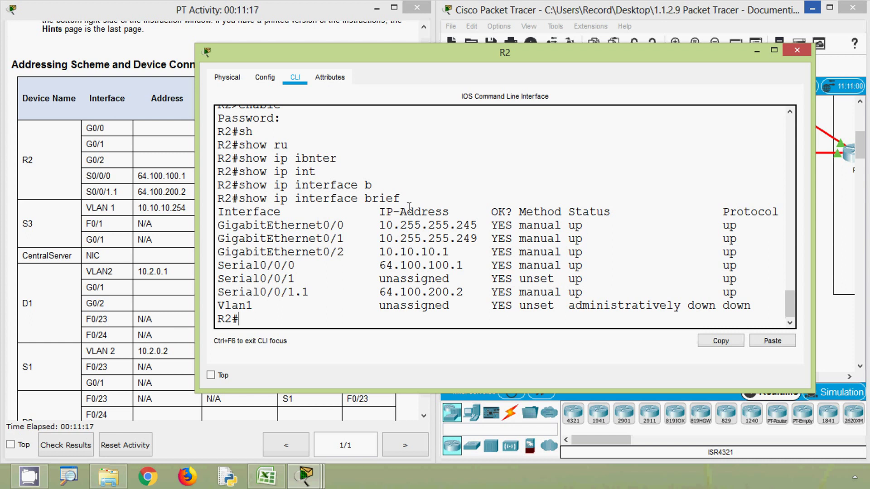
drag(327, 55, 510, 51)
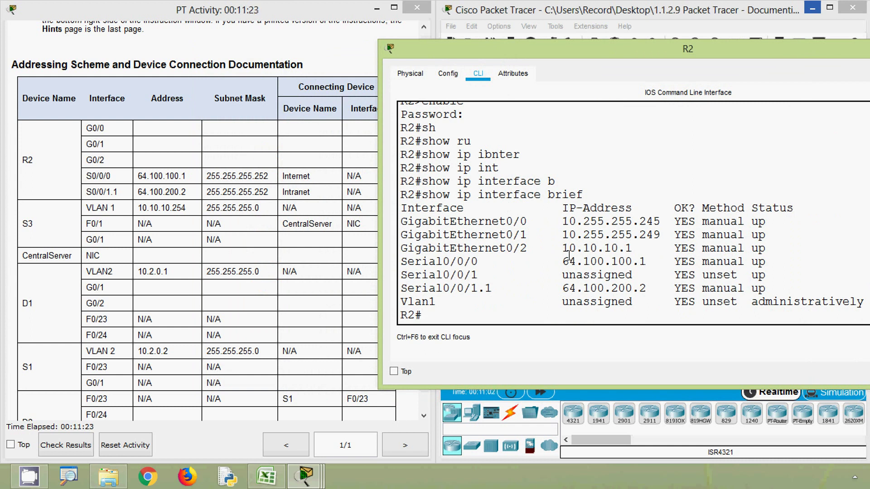
drag(505, 57, 298, 53)
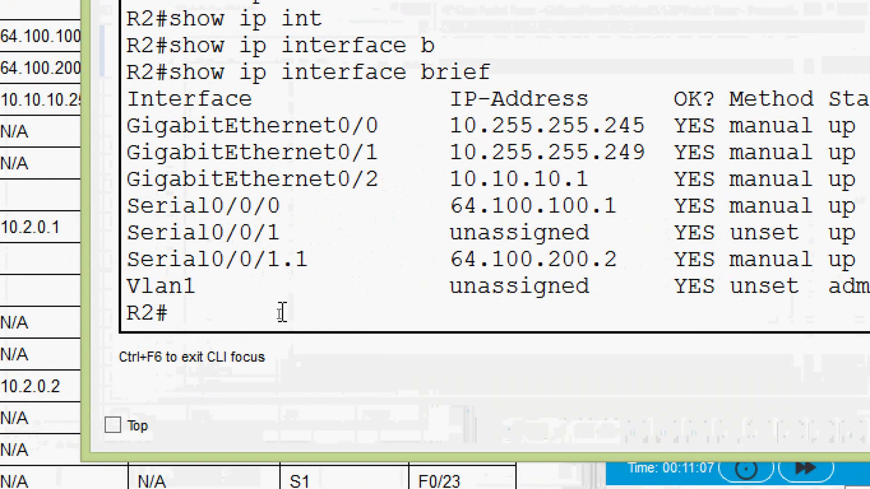
Display R2's running-config in a widened window and page through it.
text(sh)
key(Tab)
text(r)
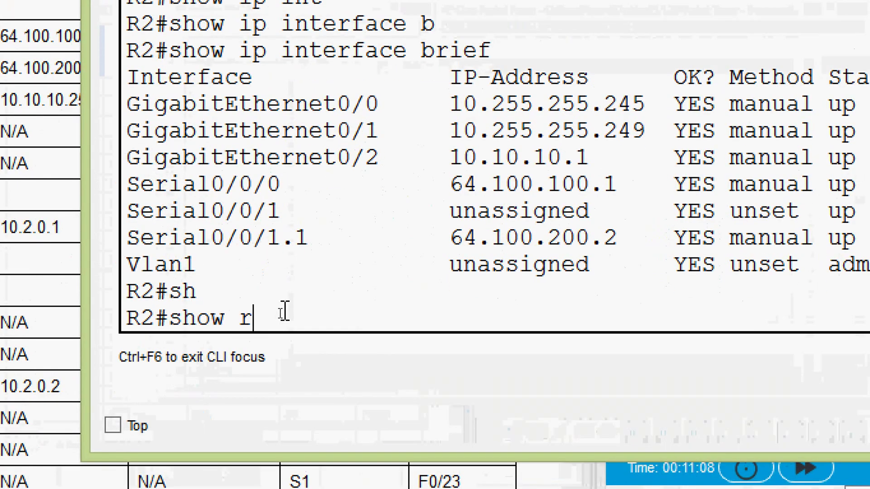
text(u)
key(Tab)
key(Return)
key(space)
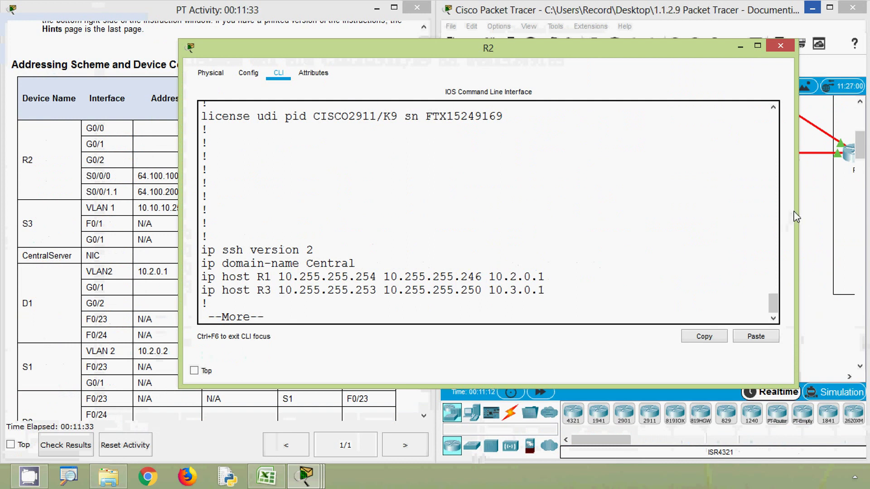
drag(796, 207, 824, 213)
drag(173, 245, 43, 245)
key(space)
key(space)
key(space)
key(space)
Scroll to the G0/0 and G0/1 sections showing 255.255.255.252 masks, then bring Excel forward.
scroll(252, 288, up, 5)
scroll(244, 287, up, 15)
scroll(244, 288, up, 3)
scroll(244, 287, down, 5)
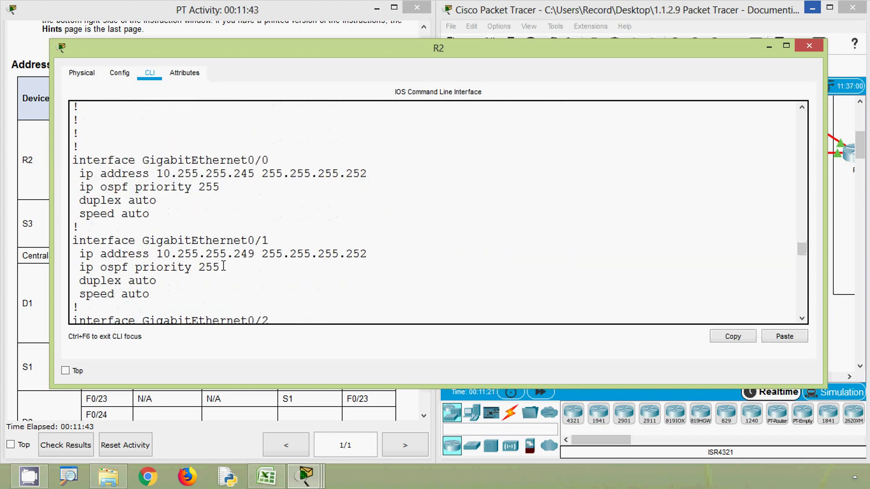
click(266, 477)
Copy R2's G0/0 address 10.255.255.245 from the configuration output and paste it into C3.
mouse_move(304, 477)
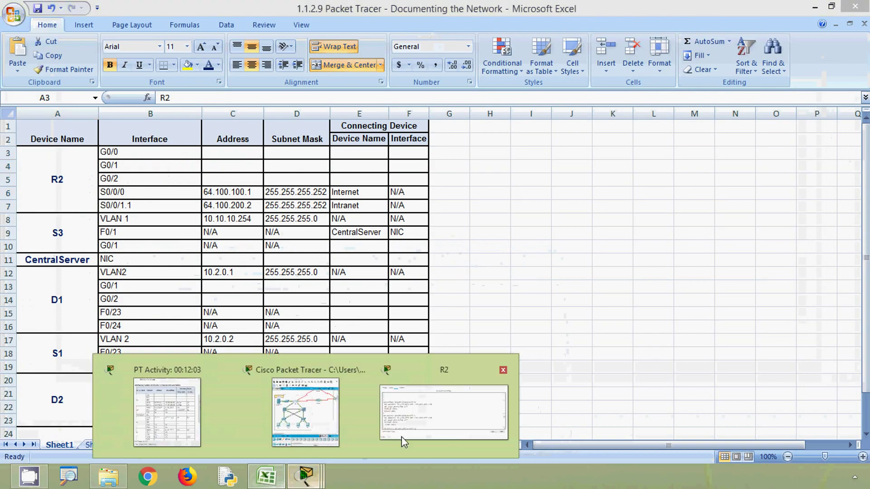
click(421, 425)
drag(142, 51, 420, 59)
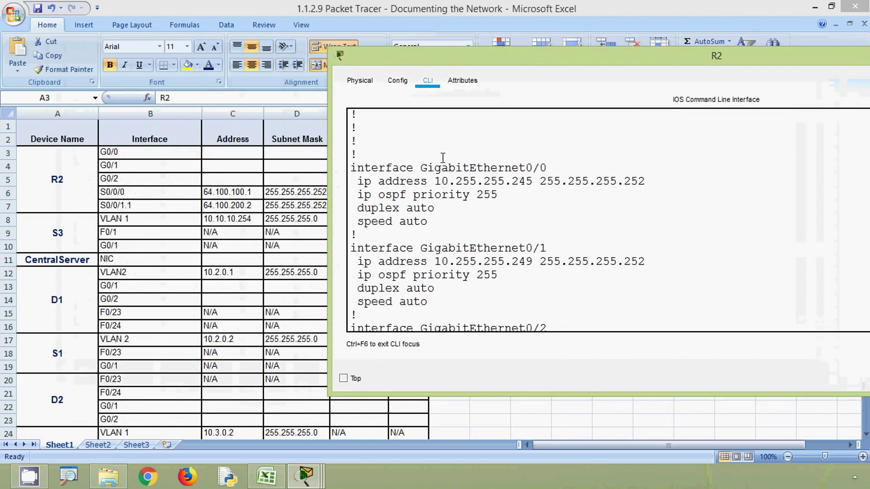
drag(423, 170, 546, 169)
click(429, 186)
drag(437, 182, 533, 181)
right_click(520, 181)
click(546, 190)
click(244, 155)
click(244, 155)
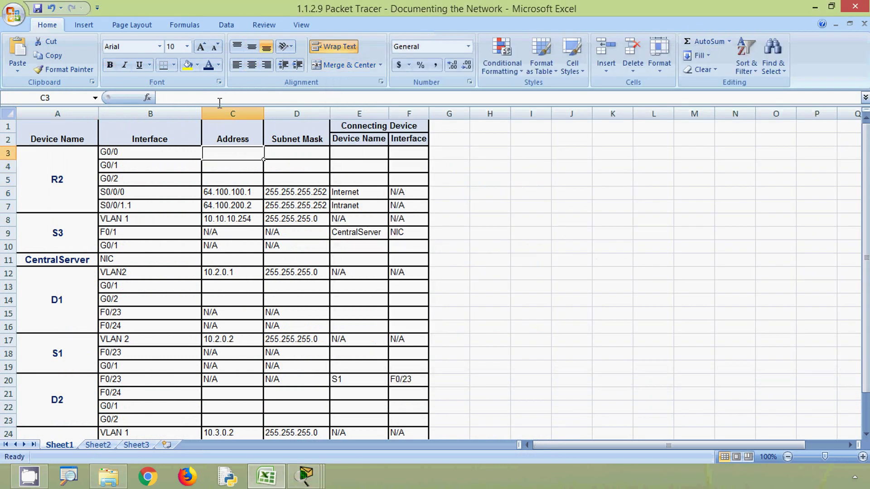
right_click(229, 98)
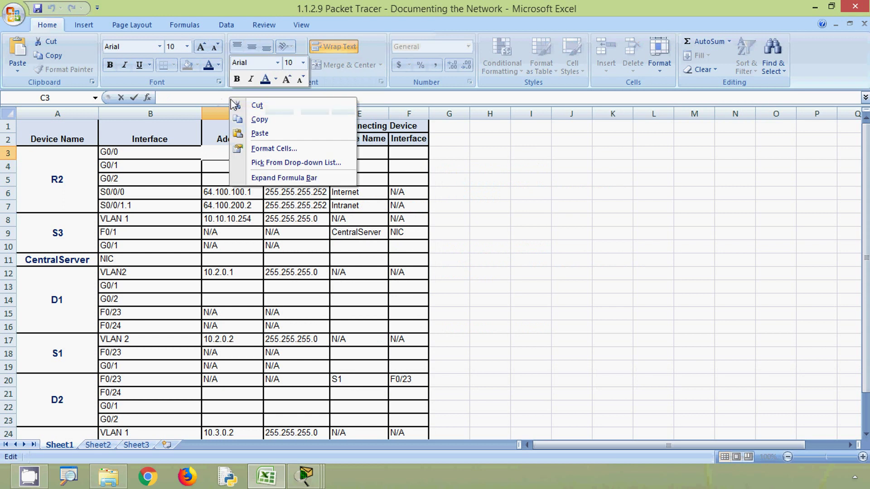
click(256, 132)
Copy the G0/0 mask 255.255.255.252 from R2's output and paste it into D3.
click(293, 155)
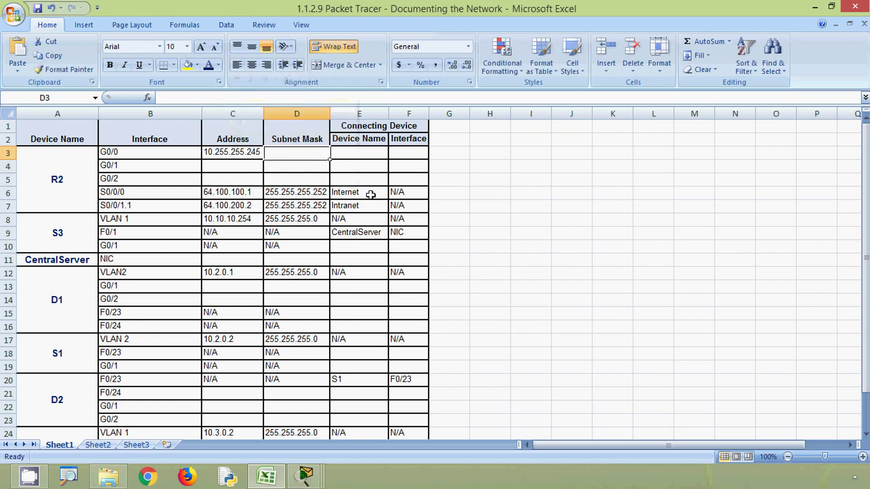
key(alt+Tab)
drag(538, 181, 641, 182)
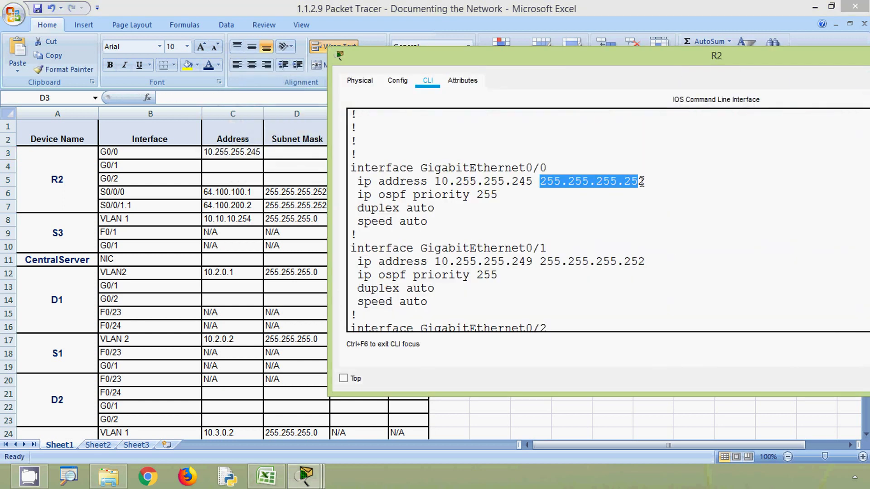
right_click(619, 175)
click(630, 185)
key(alt+Tab)
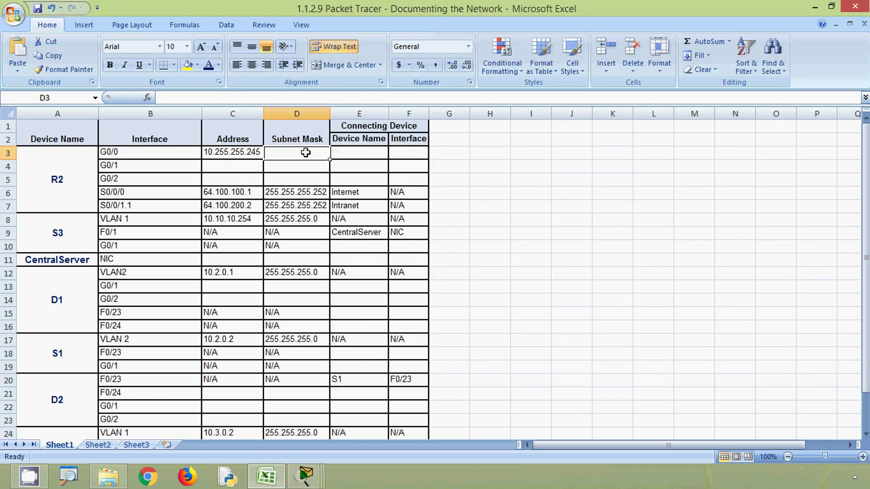
right_click(306, 153)
click(259, 98)
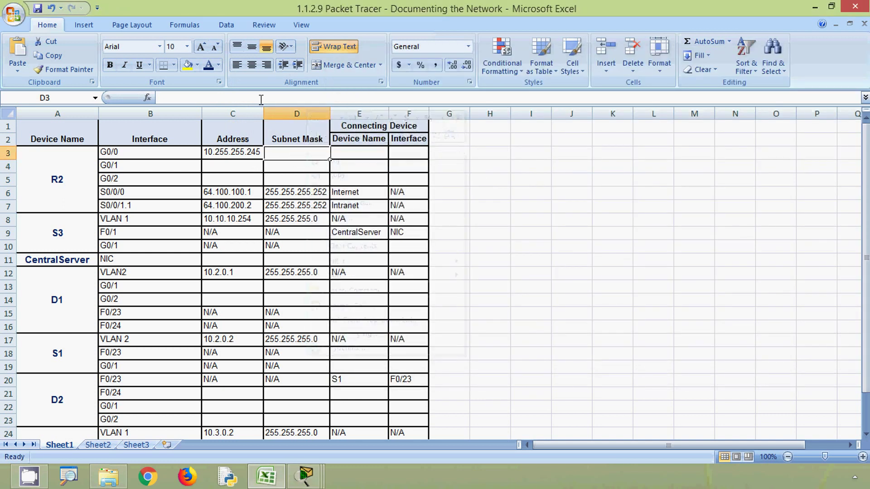
right_click(260, 98)
click(290, 135)
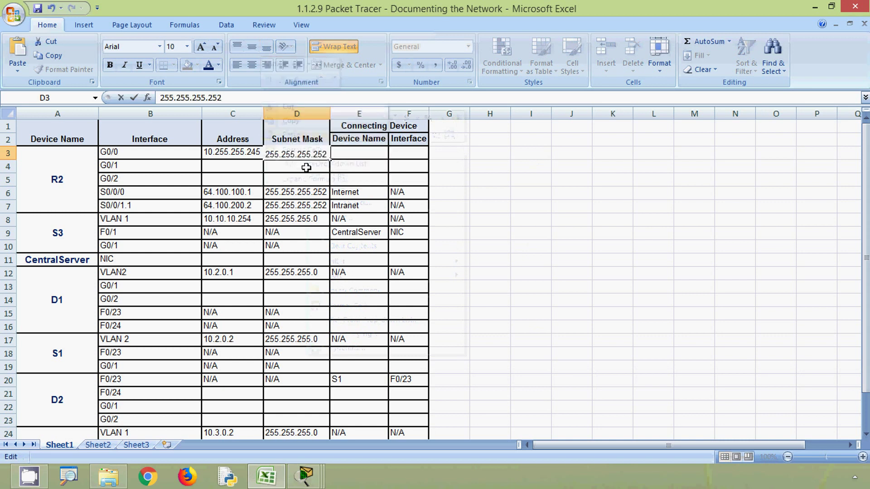
key(Return)
key(alt+Tab)
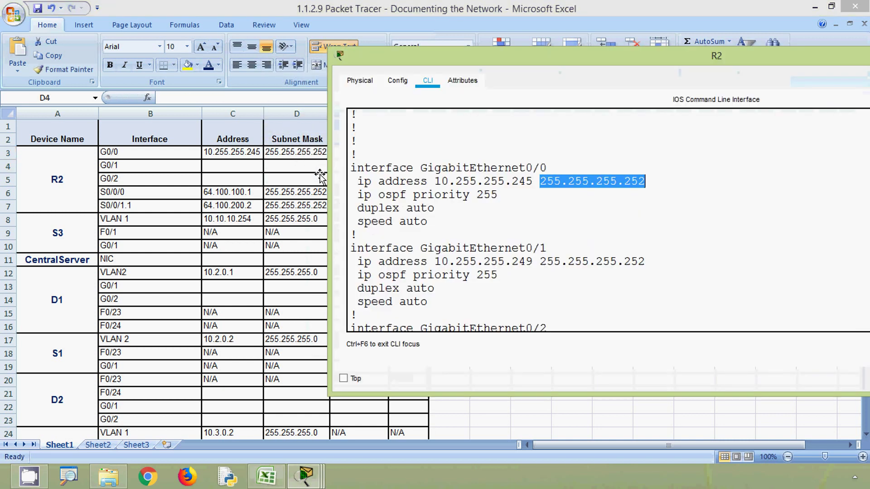
click(547, 181)
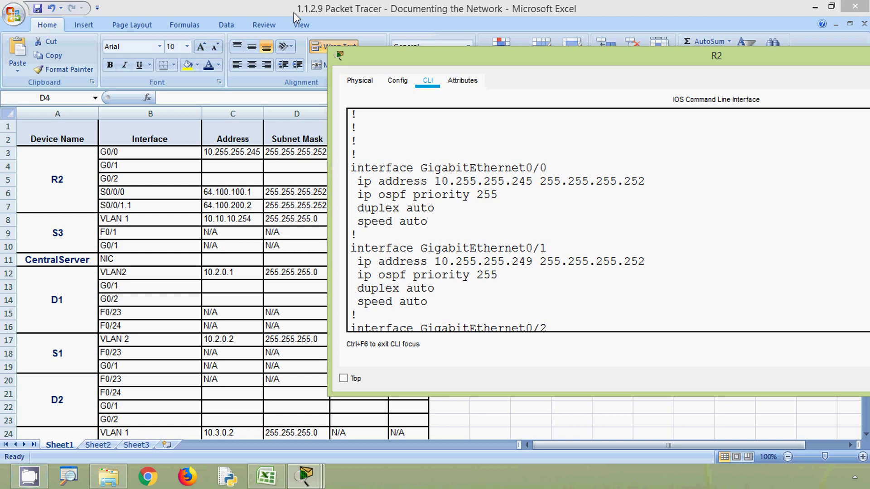
click(294, 12)
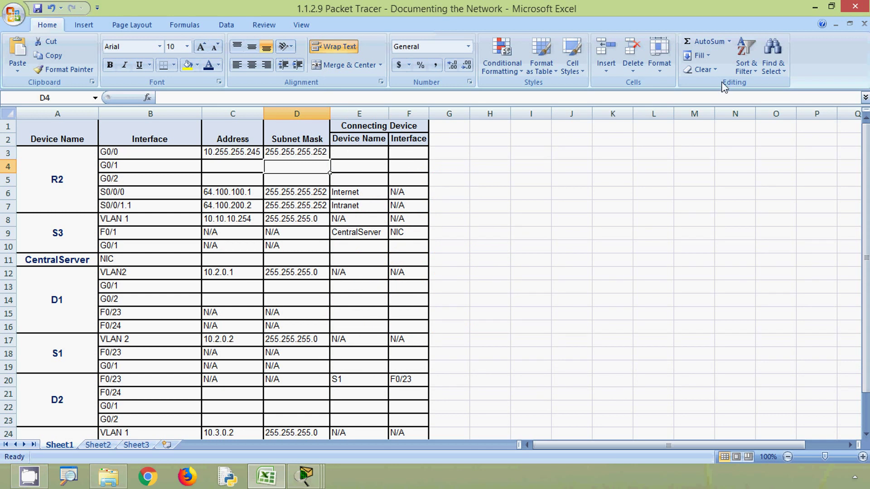
Hide the Excel workbook and bring the Packet Tracer topology window to the front.
click(814, 8)
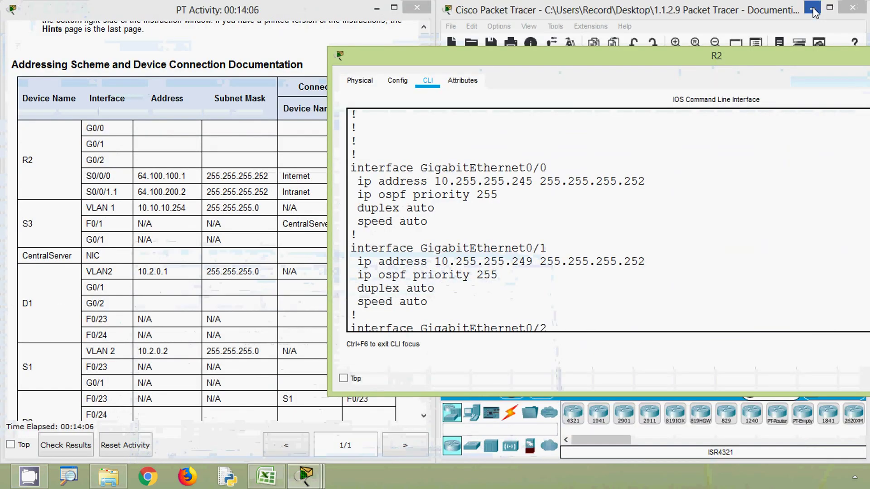
click(608, 11)
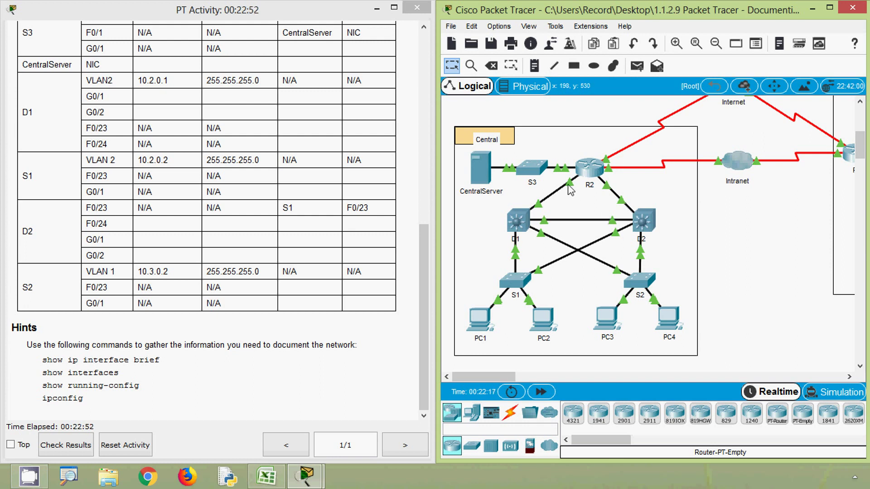
Turn on 'Show Port Labels When Mouse Over in Logical Workspace' in Preferences.
click(500, 27)
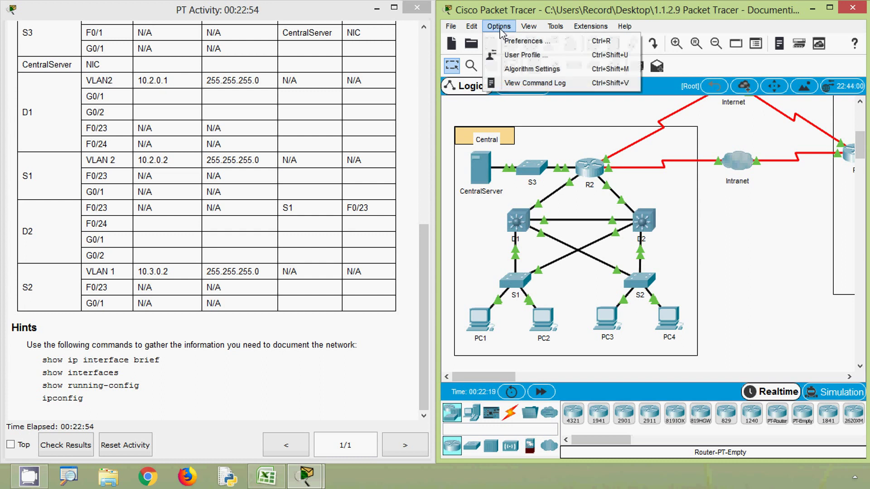
click(514, 43)
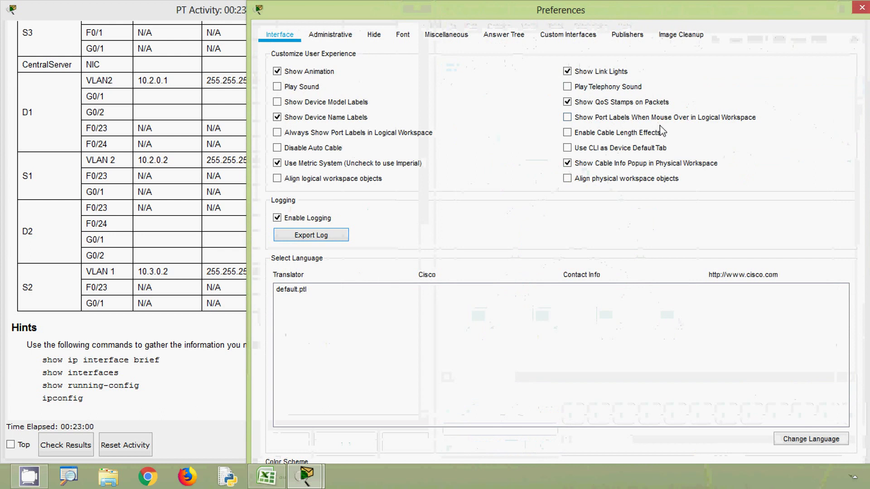
click(567, 119)
click(860, 7)
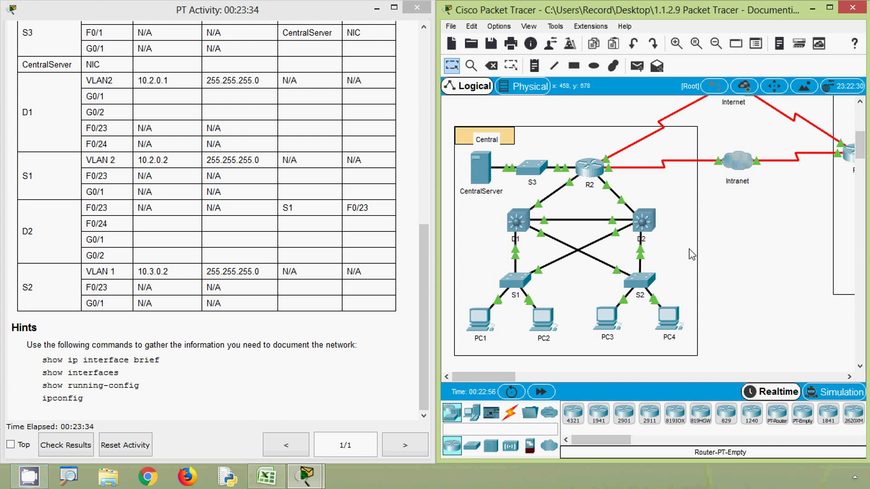
Read the Gig port labels on the R2–D1 link, then return to the Excel workbook.
mouse_move(573, 188)
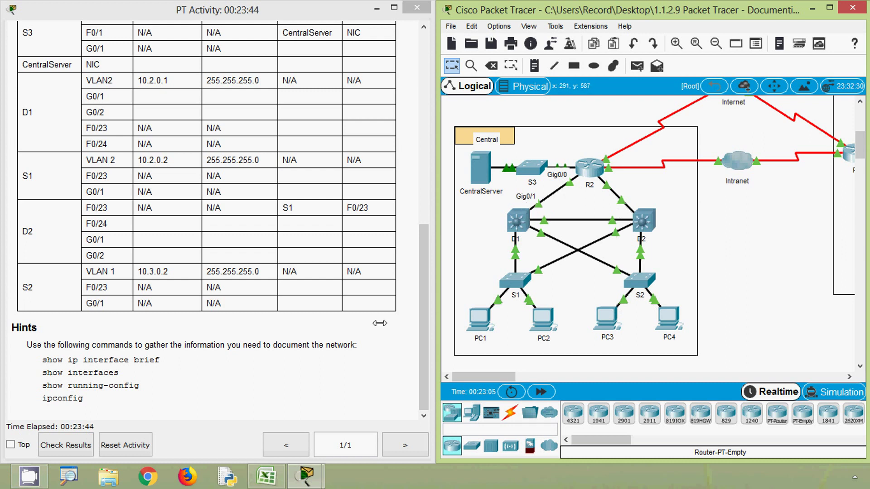
click(266, 475)
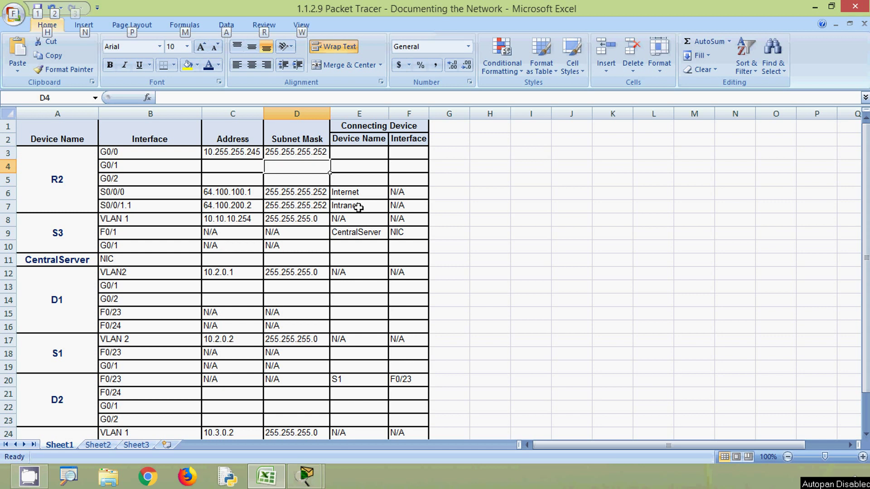
Enter D1 in E3 and G 0/1 in F3, centring both entries.
click(355, 155)
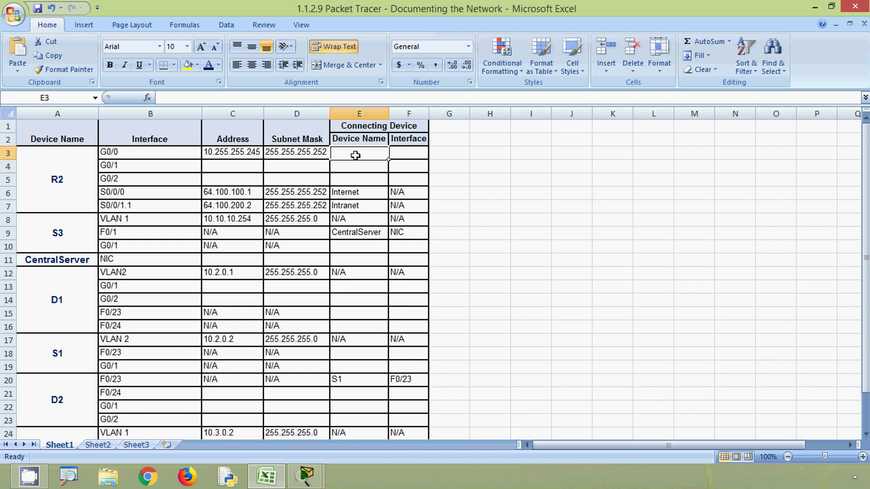
text(D1)
key(Tab)
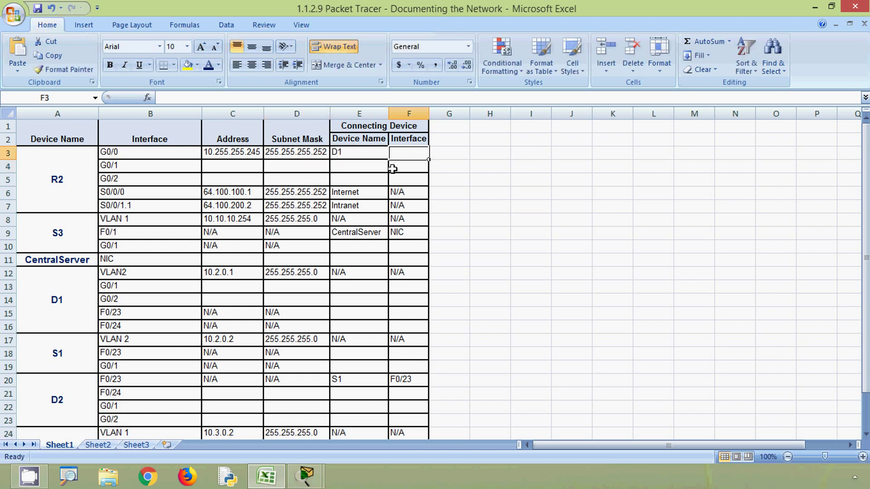
text(G 0)
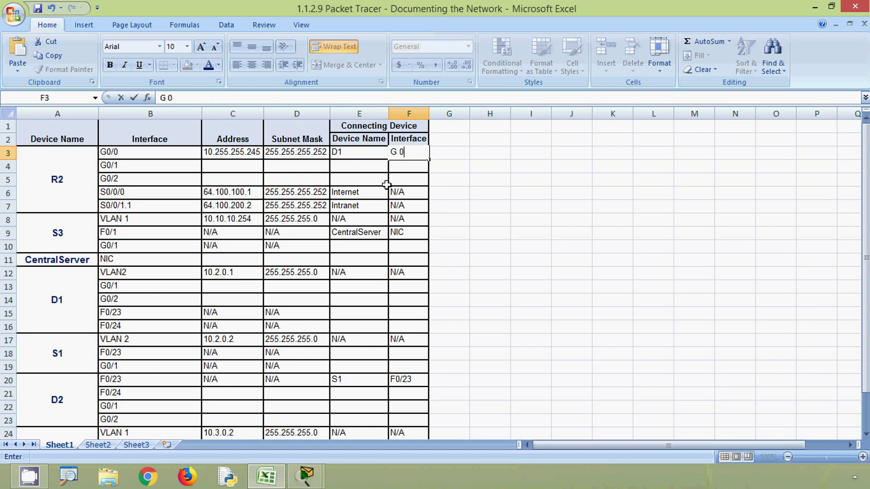
click(519, 184)
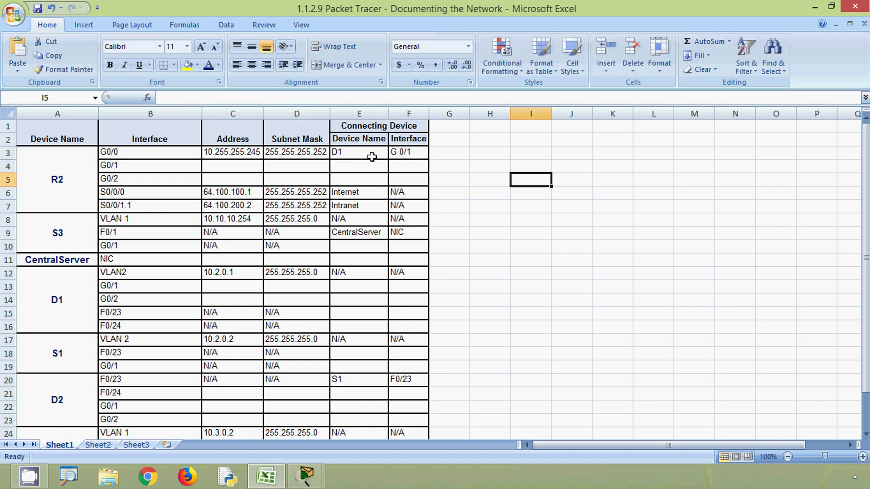
drag(371, 154, 408, 153)
click(252, 66)
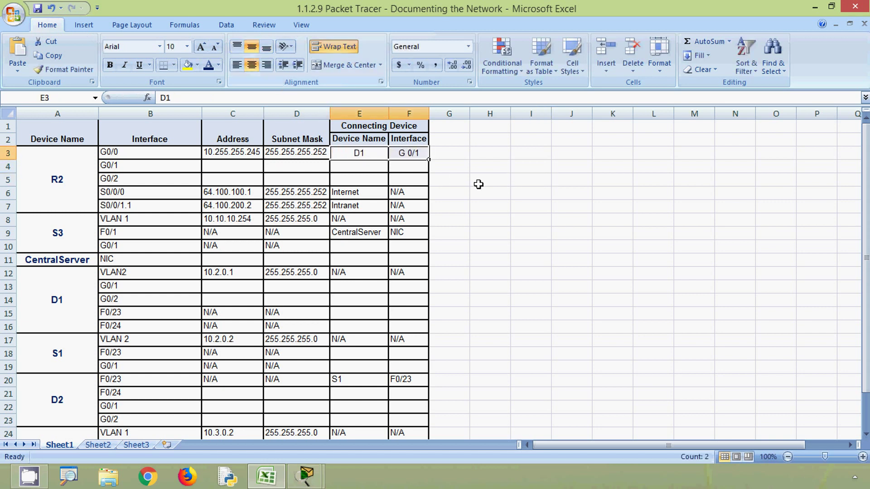
click(535, 205)
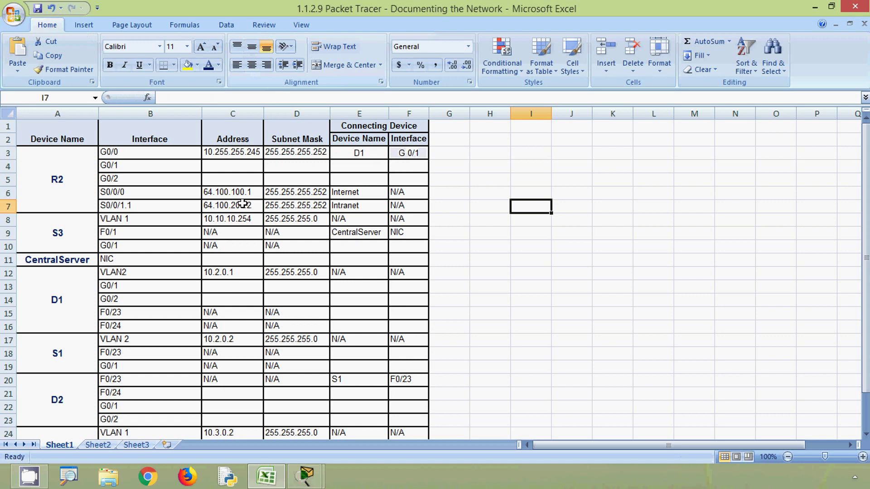
Select R2's G0/1 row at B4 and minimize Excel to return to Packet Tracer.
click(156, 171)
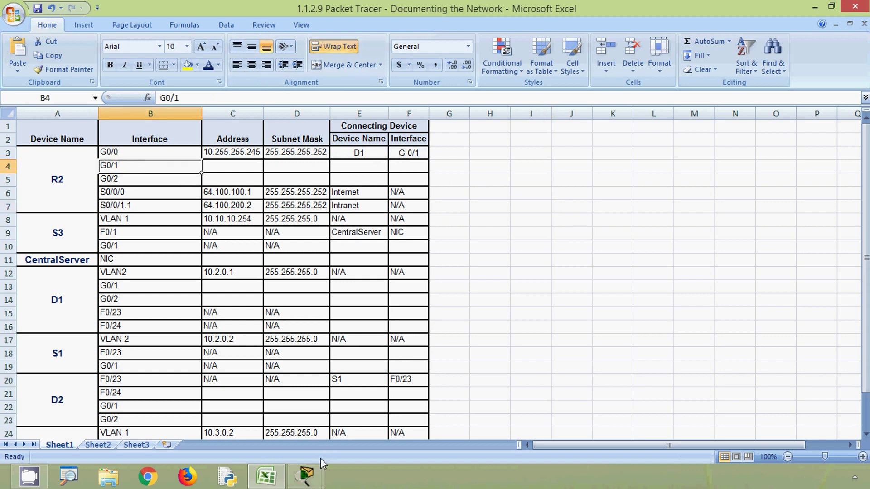
mouse_move(308, 475)
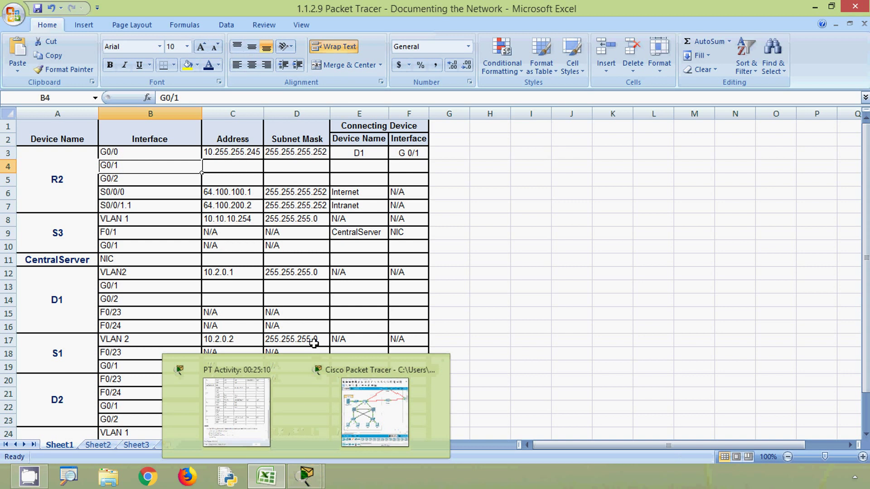
click(814, 8)
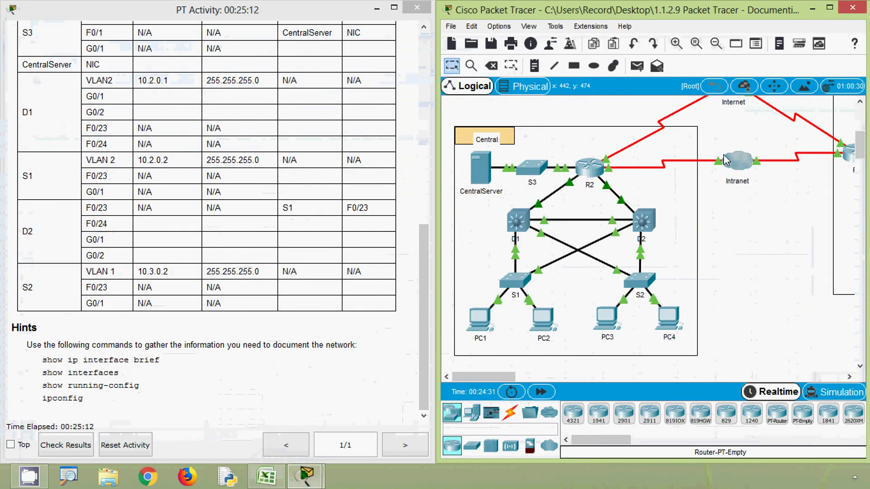
Reopen R2's configuration window and widen it to show the interface sections.
click(589, 174)
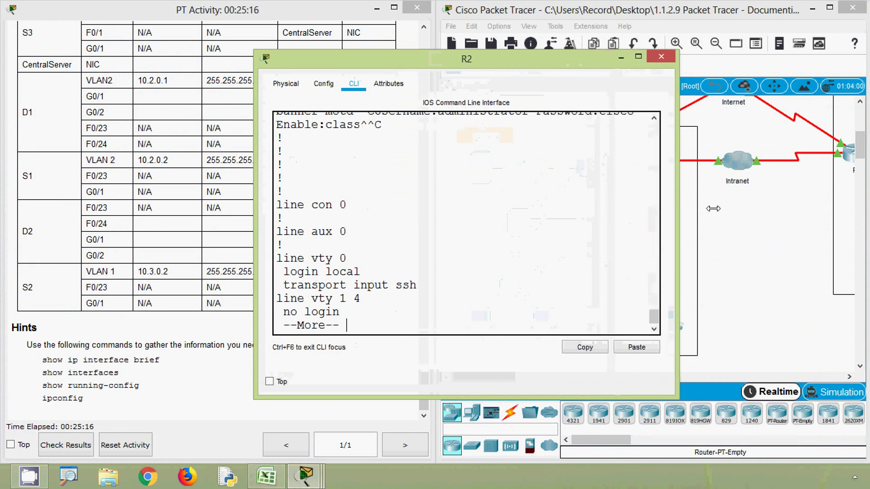
drag(713, 208, 775, 209)
drag(255, 244, 190, 245)
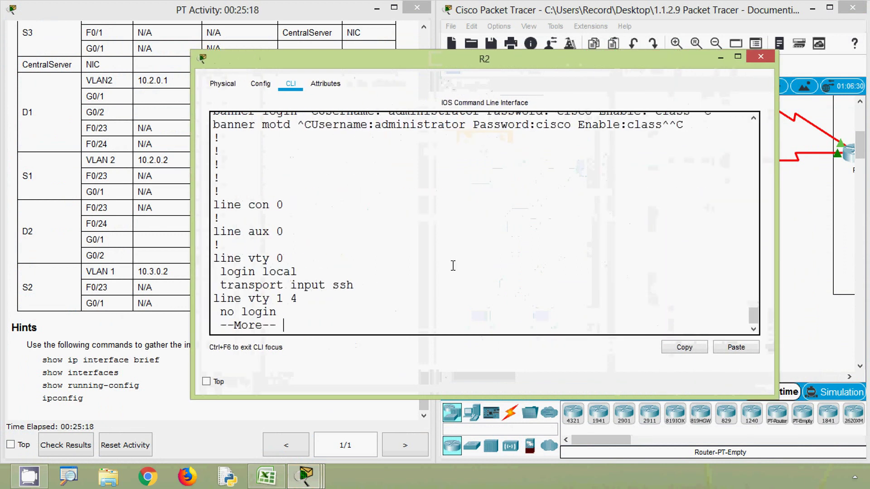
scroll(454, 266, up, 20)
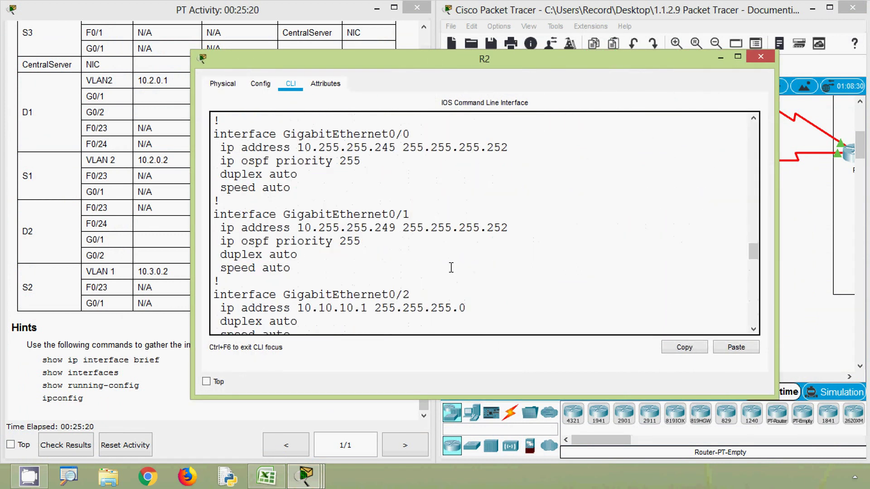
scroll(451, 268, down, 3)
click(347, 203)
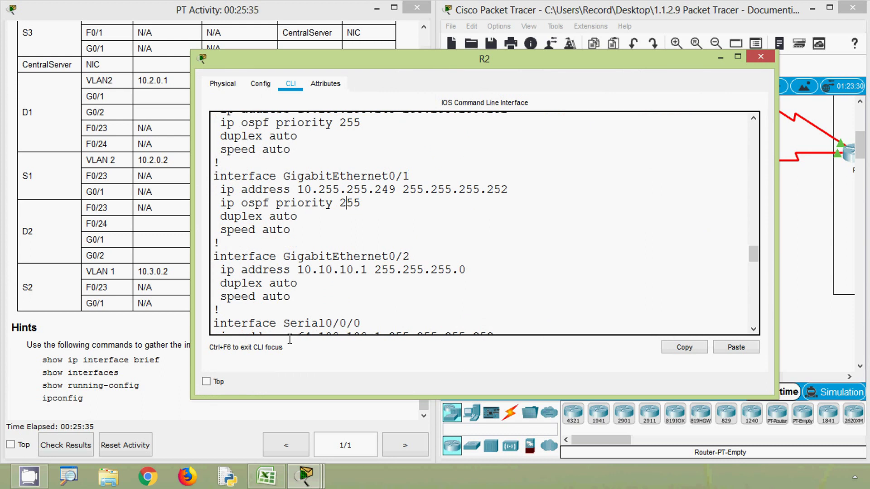
Select R2's G0/1 address 10.255.255.249 and mask 255.255.255.252, then pick cell D4.
click(267, 476)
mouse_move(306, 475)
click(437, 391)
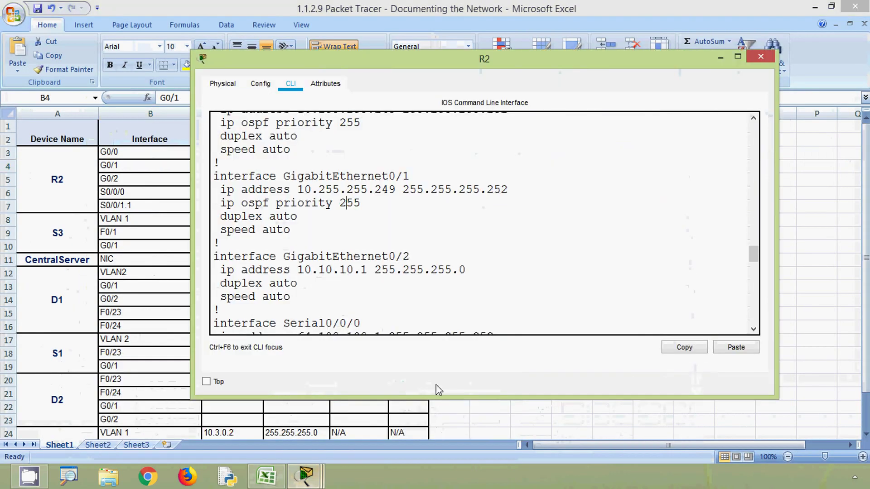
drag(377, 66, 588, 99)
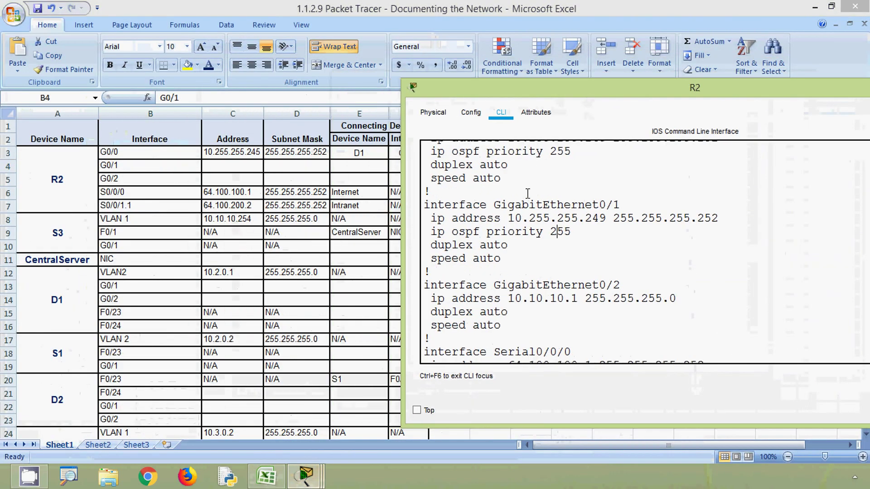
drag(508, 218, 600, 218)
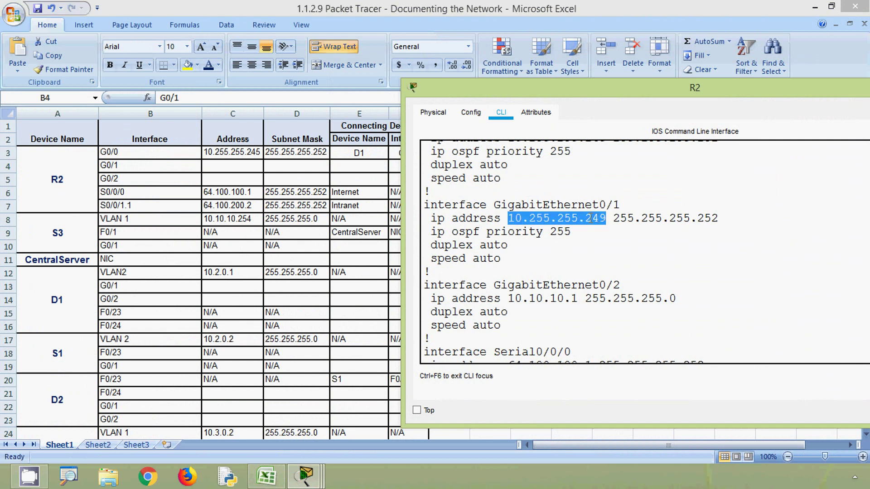
drag(614, 218, 719, 218)
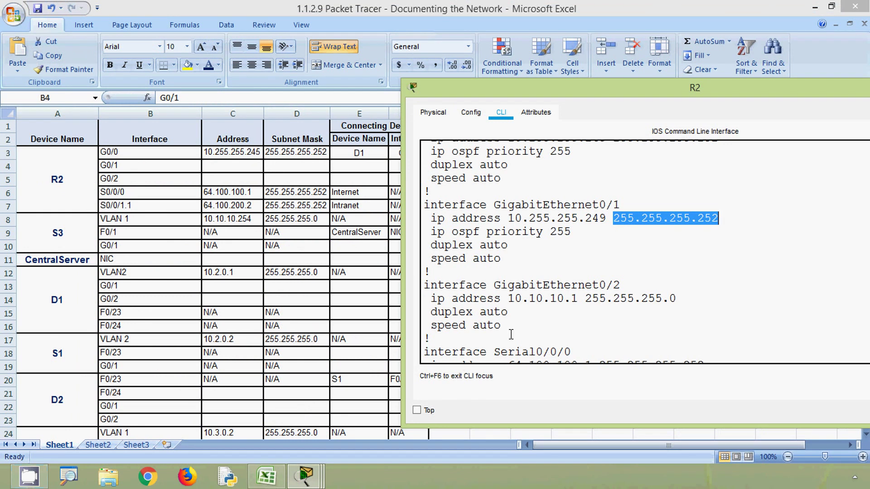
click(299, 176)
click(299, 169)
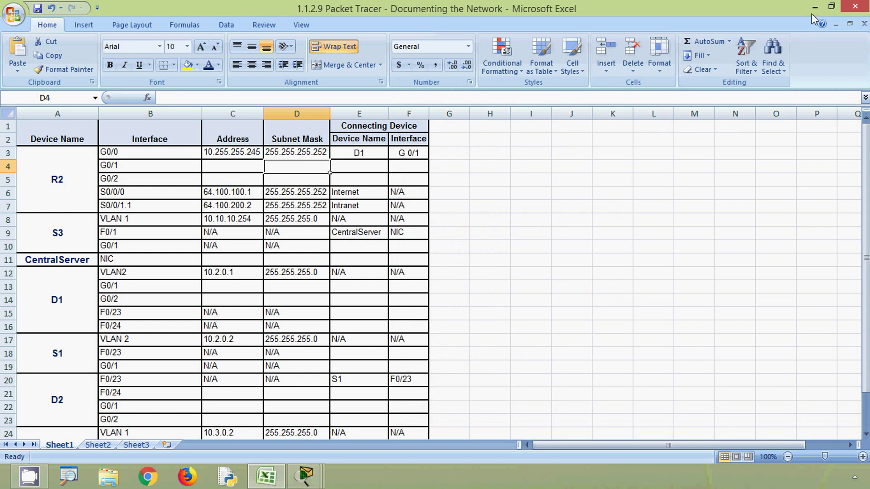
Close the Excel documentation workbook, choosing Yes to save its changes.
click(831, 7)
click(806, 86)
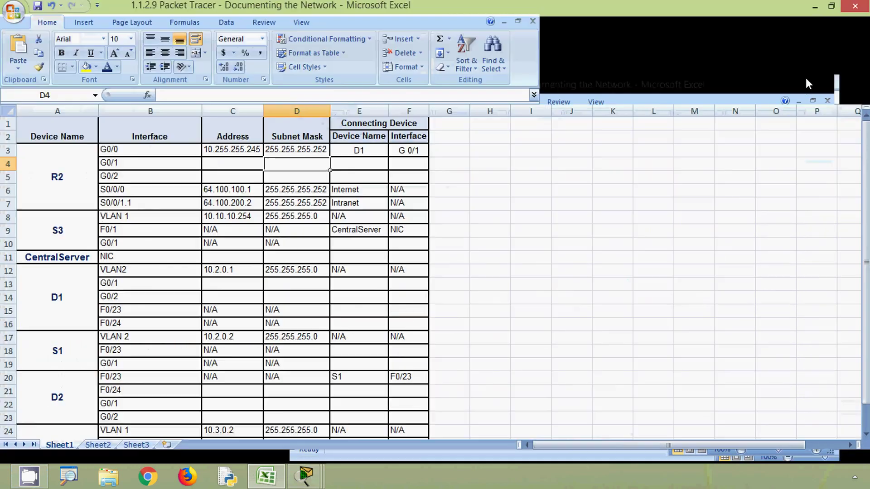
click(855, 6)
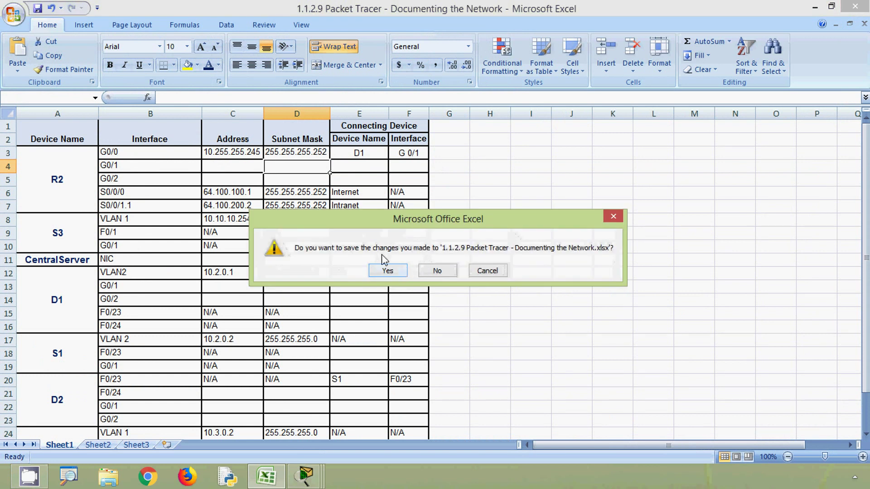
click(387, 271)
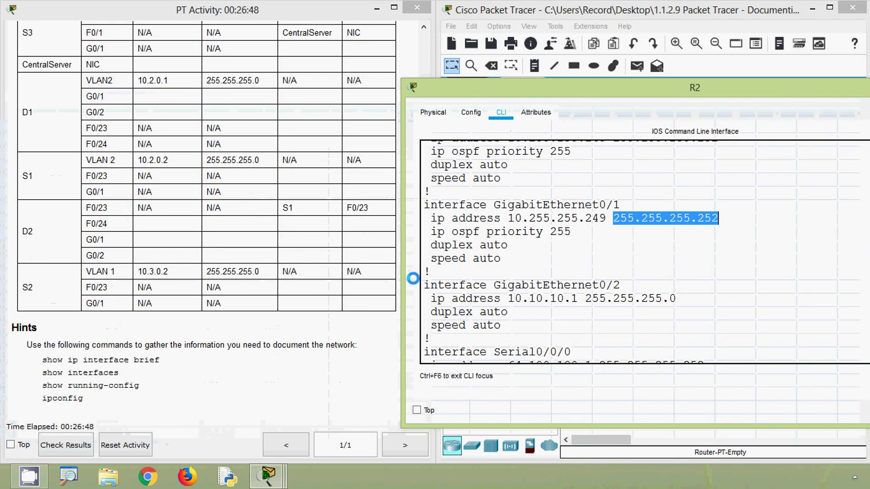
Confirm the R2–D2 link is Gig0/1 to Gig0/1 and scroll the addressing table up to R2.
click(566, 237)
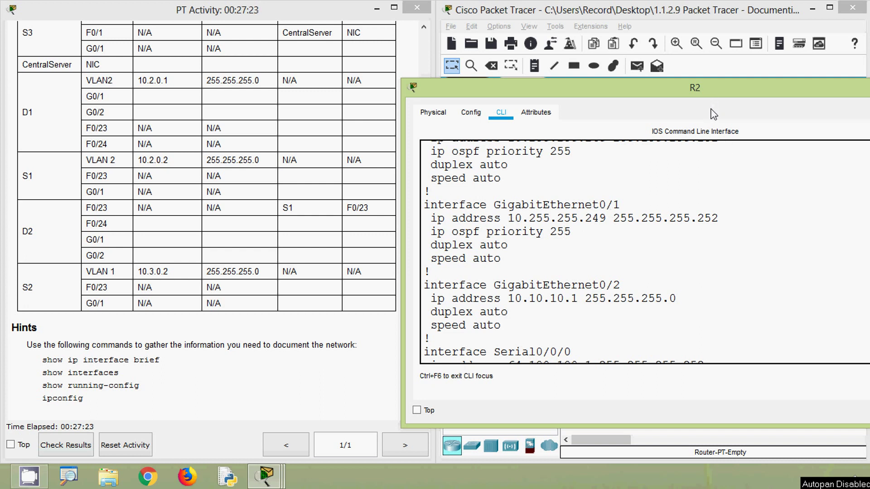
click(604, 18)
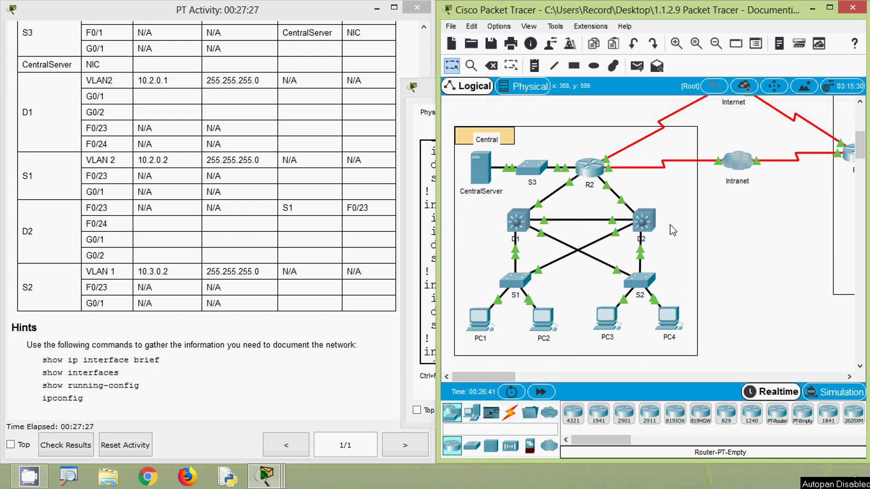
mouse_move(609, 193)
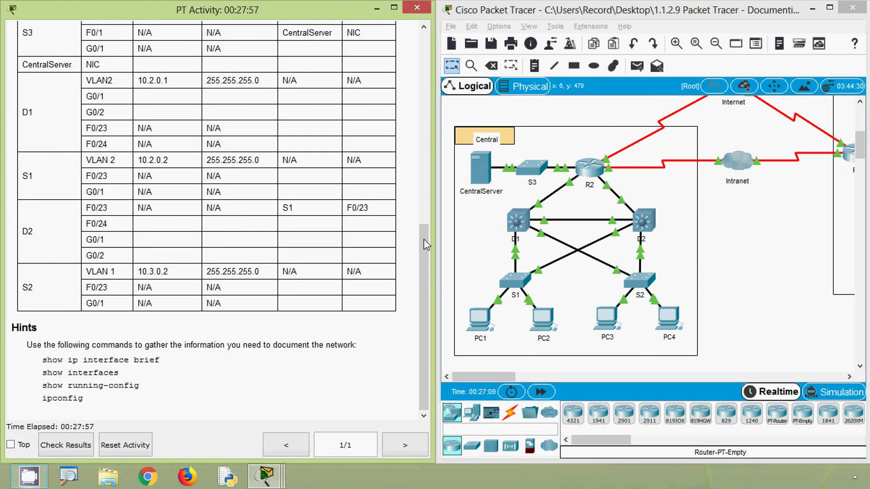
drag(425, 245, 426, 142)
drag(105, 159, 93, 163)
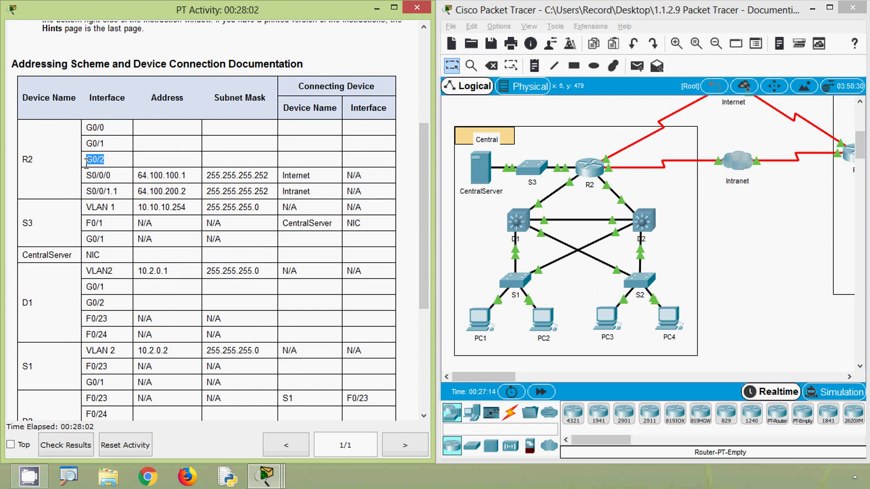
Read R2's GigabitEthernet0/2 address 10.10.10.1 and mask 255.255.255.0 in its CLI.
click(591, 168)
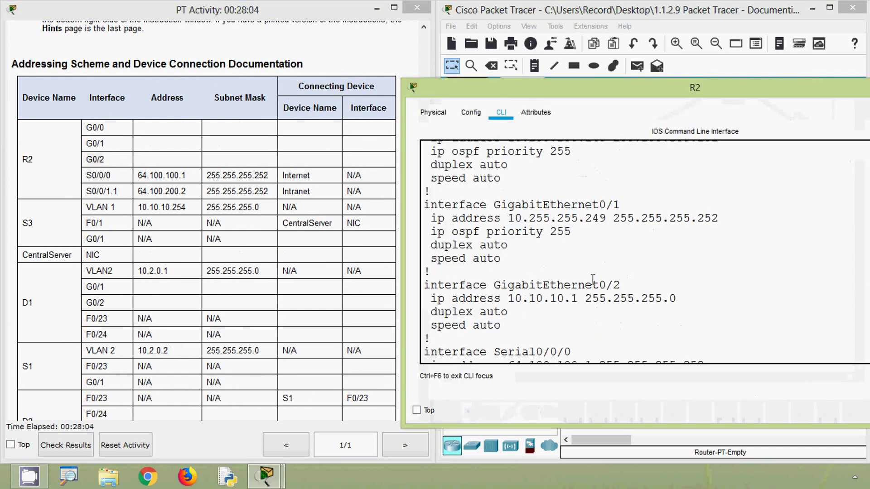
drag(621, 283, 494, 285)
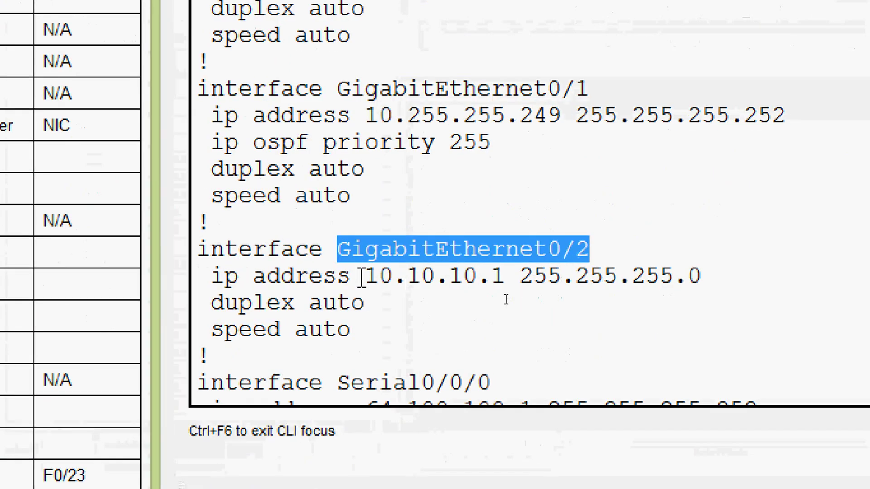
drag(365, 276, 716, 274)
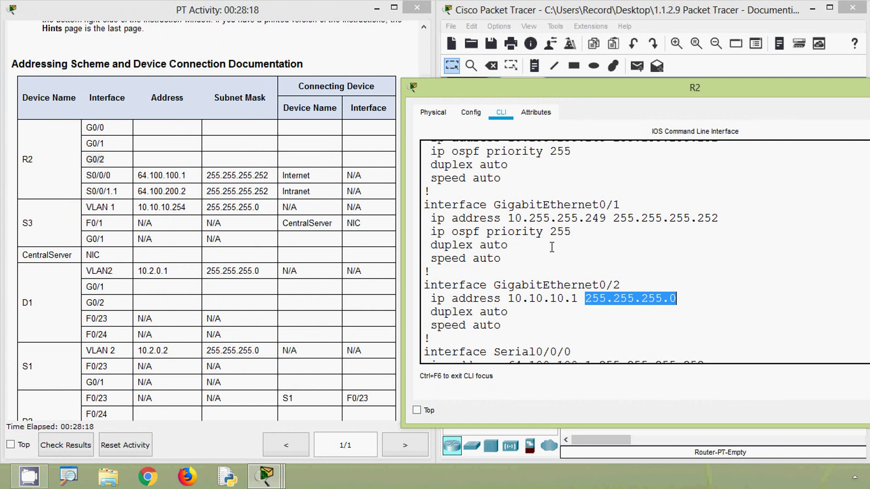
Confirm on the topology that R2's Gig0/2 links to switch S3, then open S3.
click(605, 14)
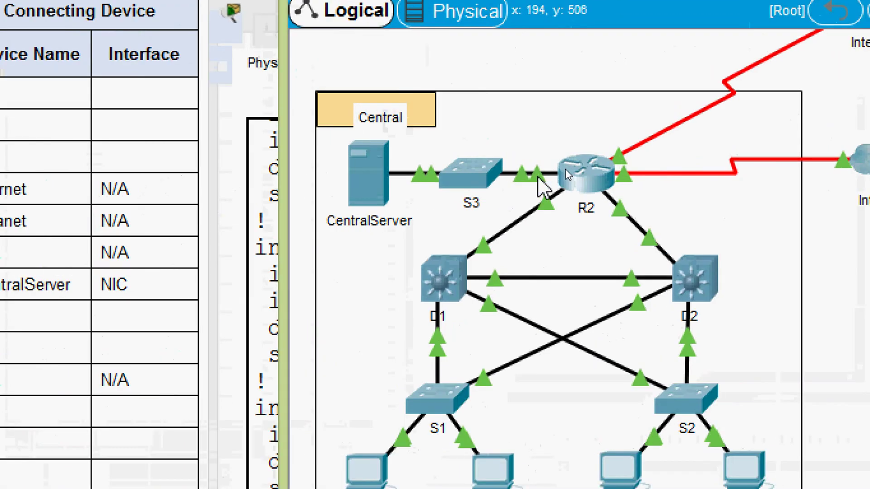
mouse_move(538, 177)
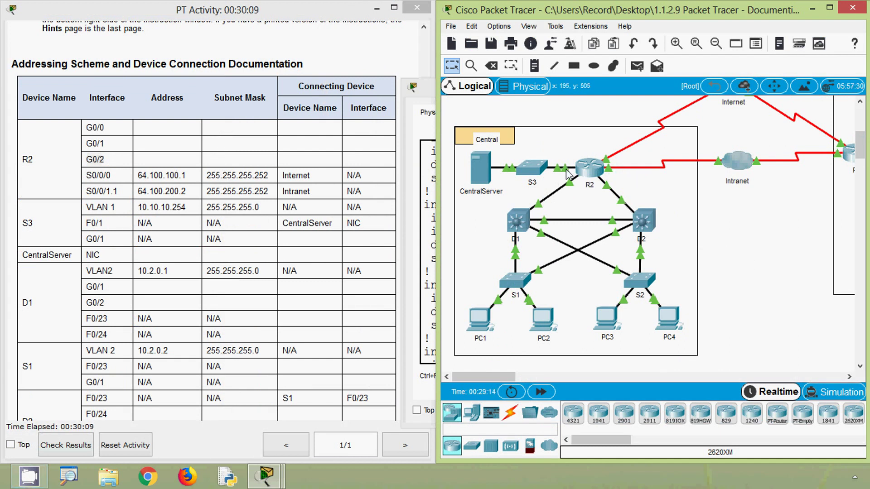
mouse_move(567, 174)
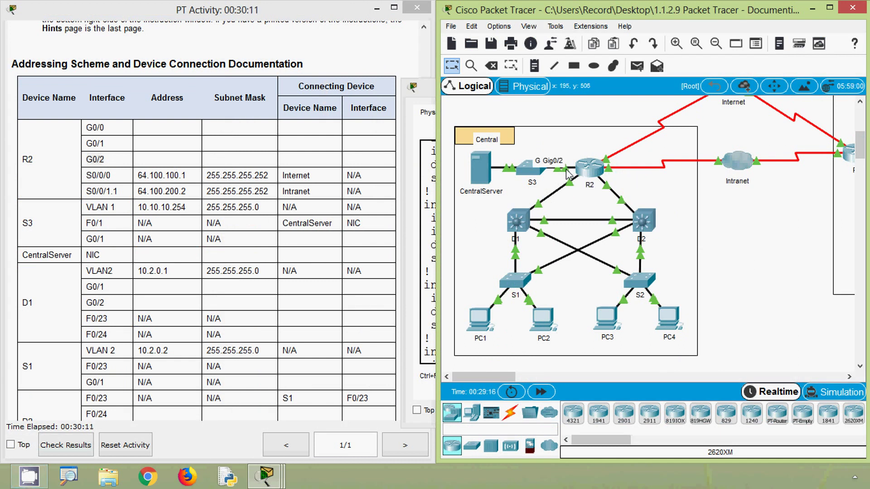
click(530, 169)
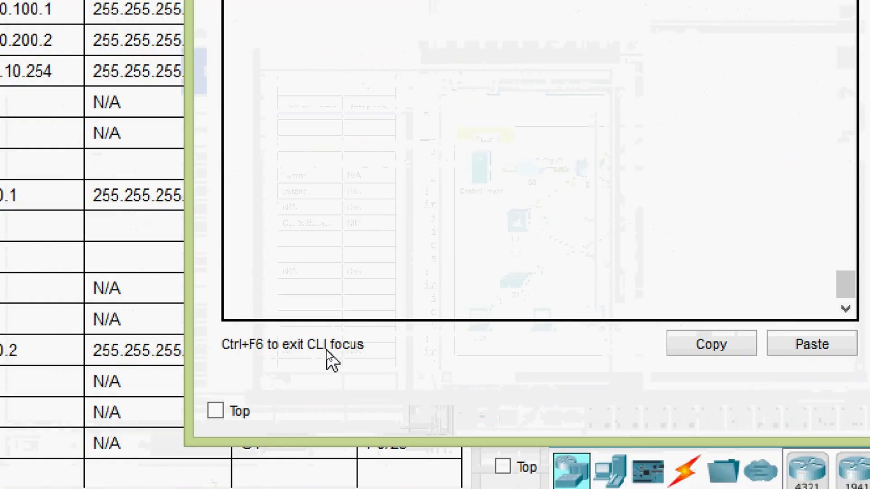
Enter privileged mode on S3 and run show ip interface brief.
key(Return)
text(ena)
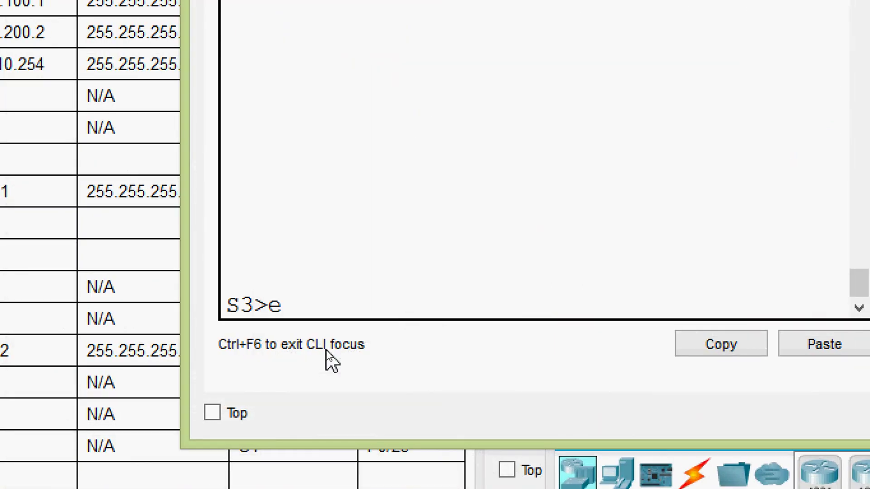
key(Tab)
key(Return)
text(show ip int)
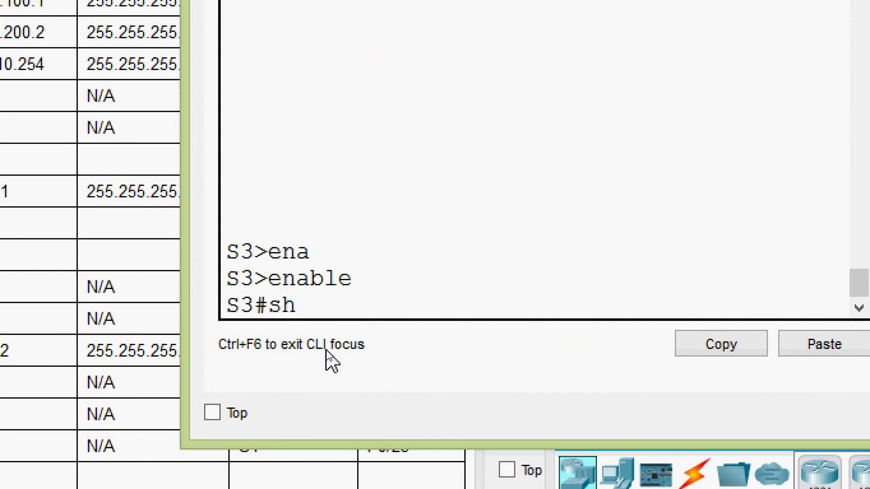
key(Tab)
text(ip inter)
key(Tab)
text(b)
key(Tab)
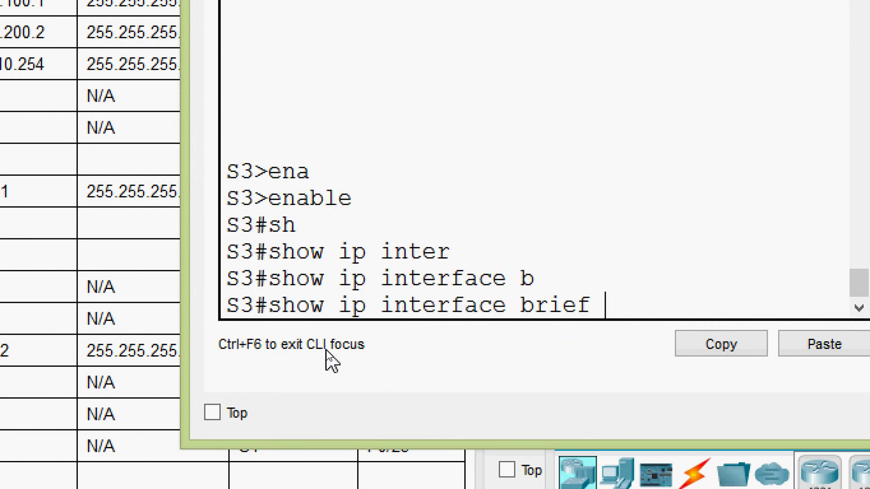
key(Return)
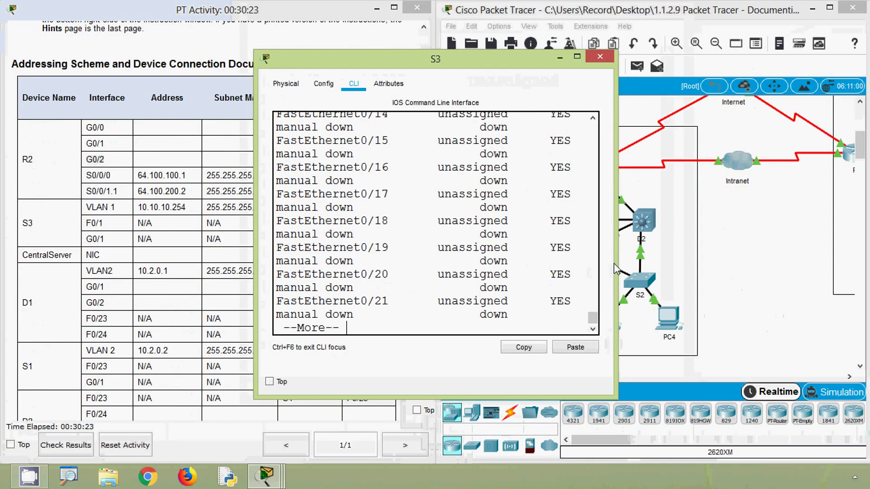
Read S3's FastEthernet0/1 and GigabitEthernet0/1 status lines, then minimize S3's window.
drag(659, 266, 773, 266)
key(space)
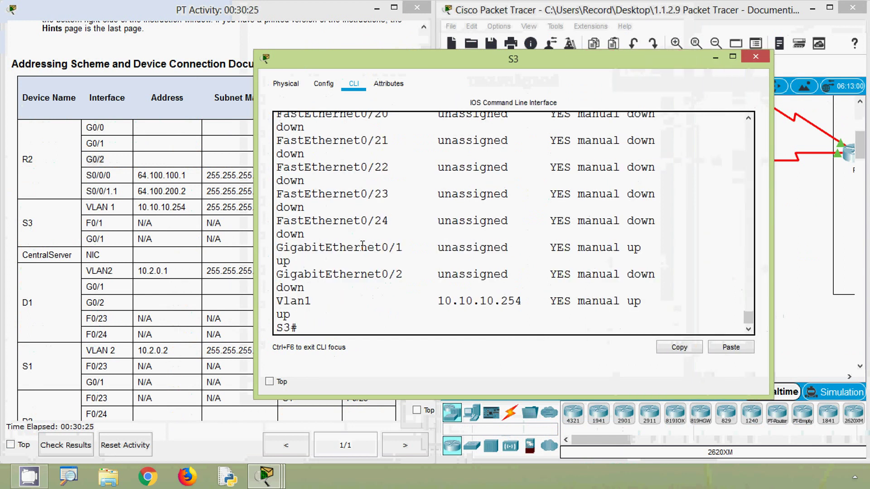
drag(255, 272, 107, 272)
scroll(254, 284, up, 5)
scroll(284, 267, up, 2)
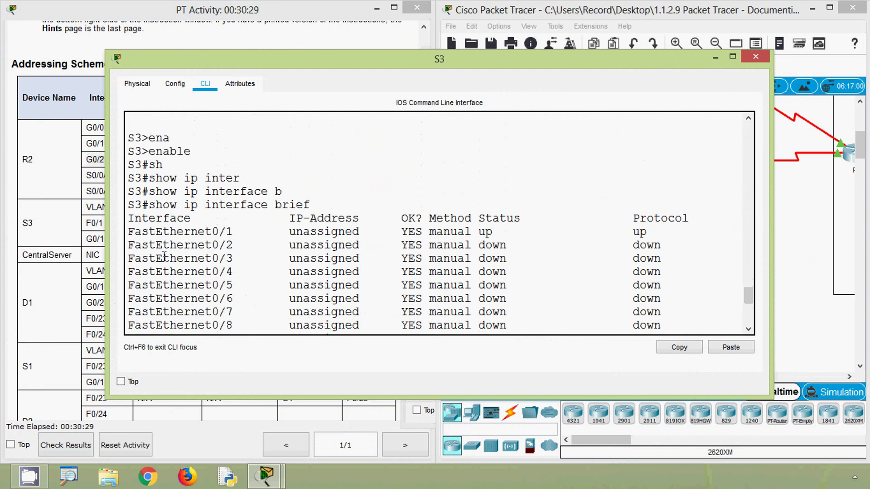
drag(129, 231, 659, 229)
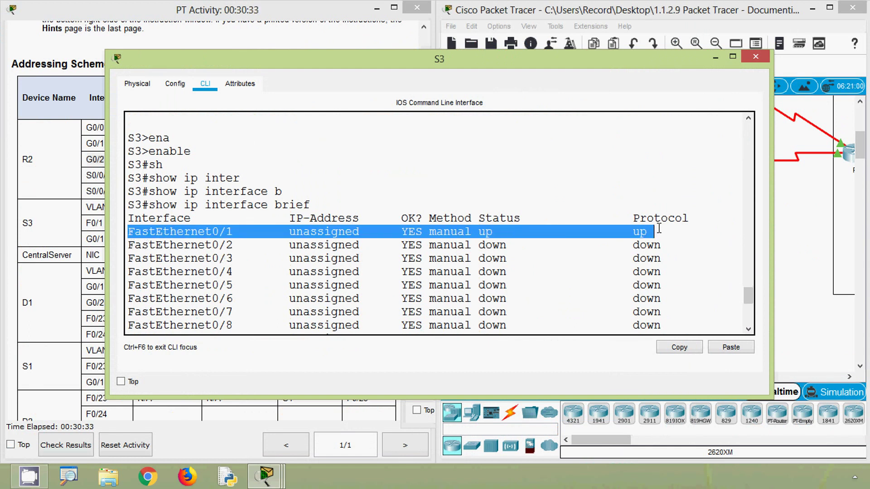
click(794, 235)
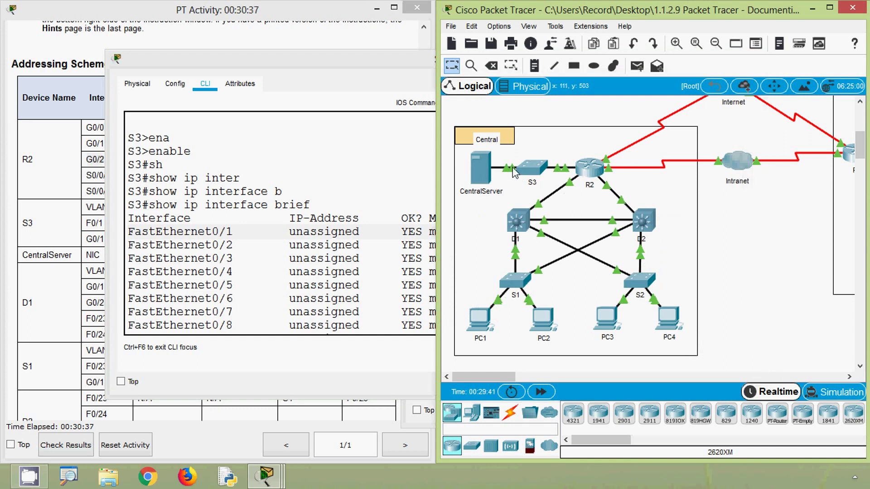
click(536, 174)
scroll(602, 236, down, 7)
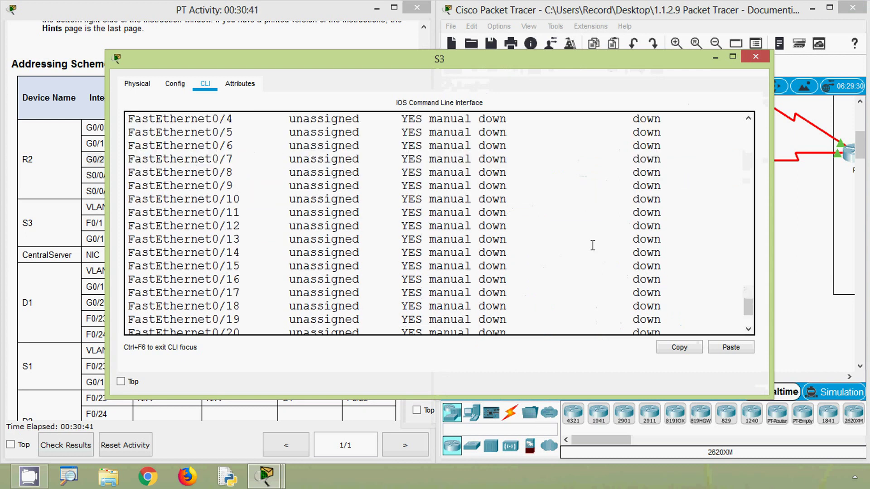
drag(643, 285, 130, 290)
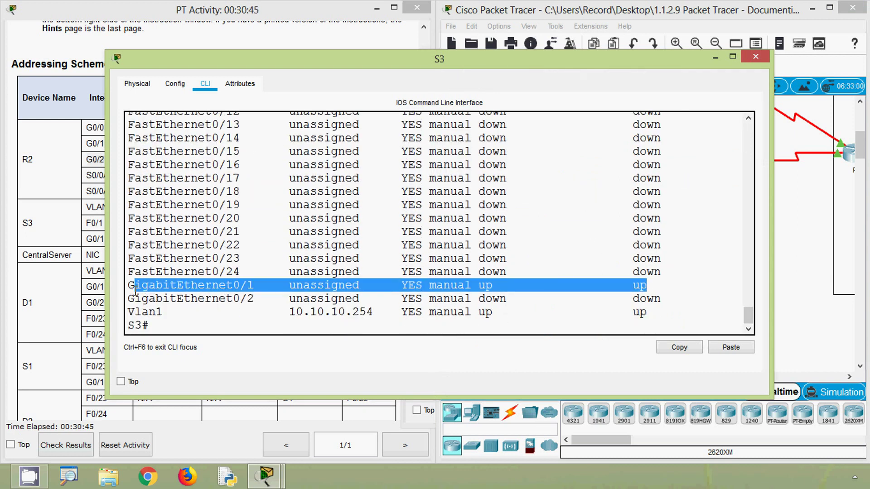
click(125, 292)
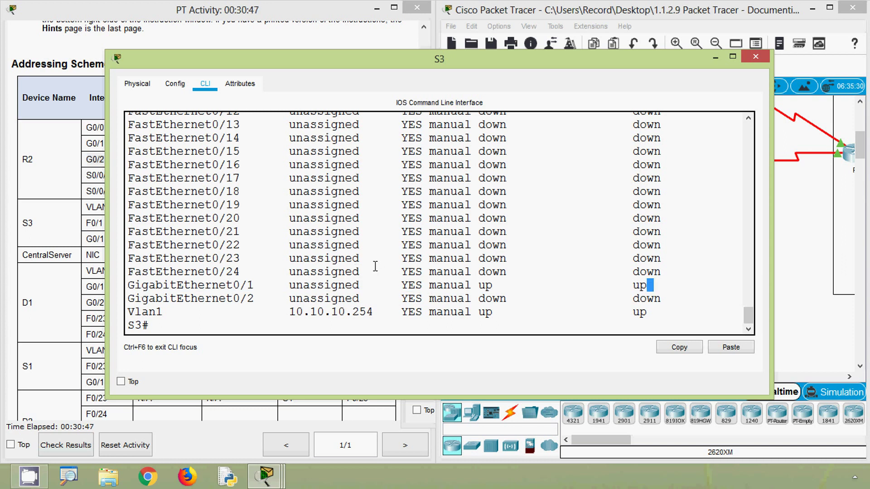
drag(266, 287, 121, 290)
click(715, 58)
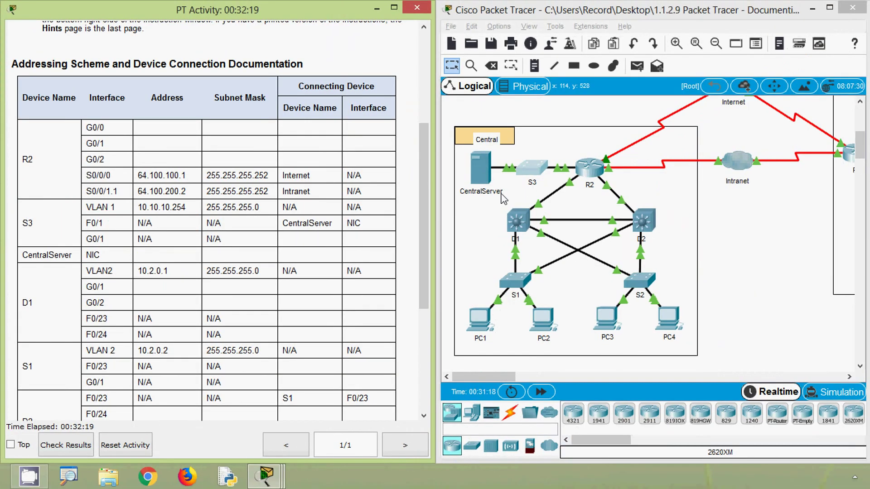
Open S3's command line after dismissing the locked-interface warning, and move it aside.
double_click(477, 211)
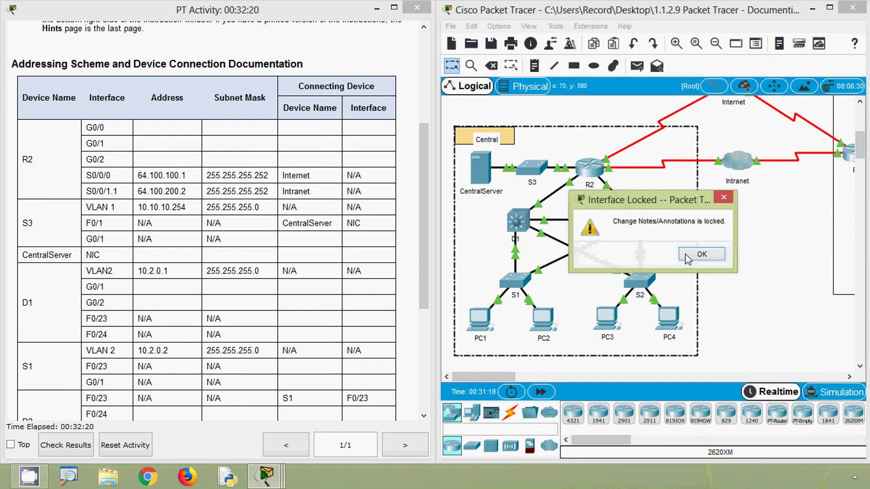
click(691, 256)
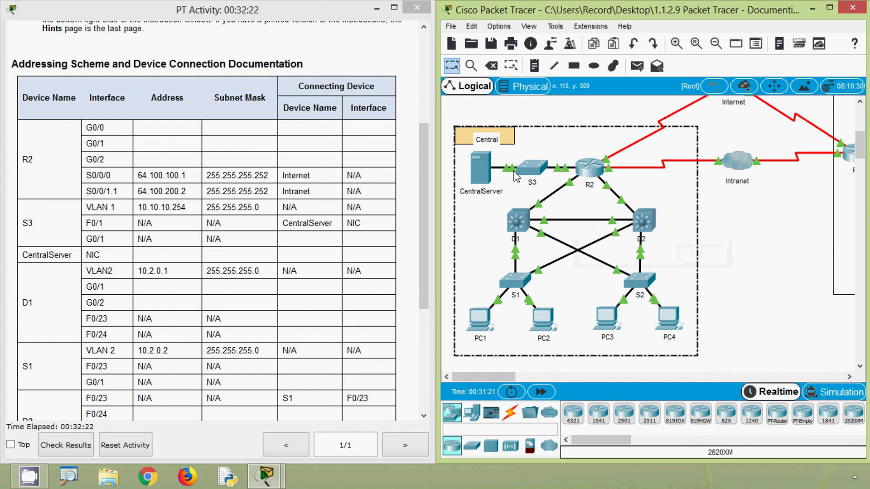
click(515, 176)
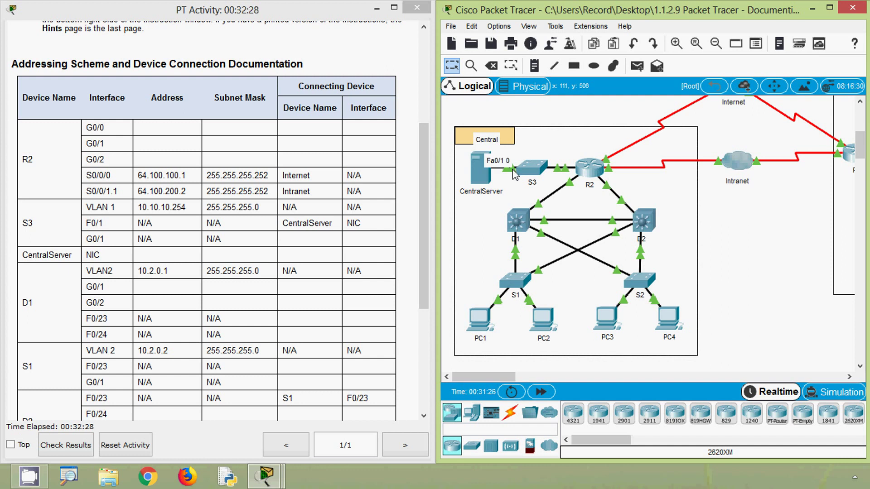
click(532, 169)
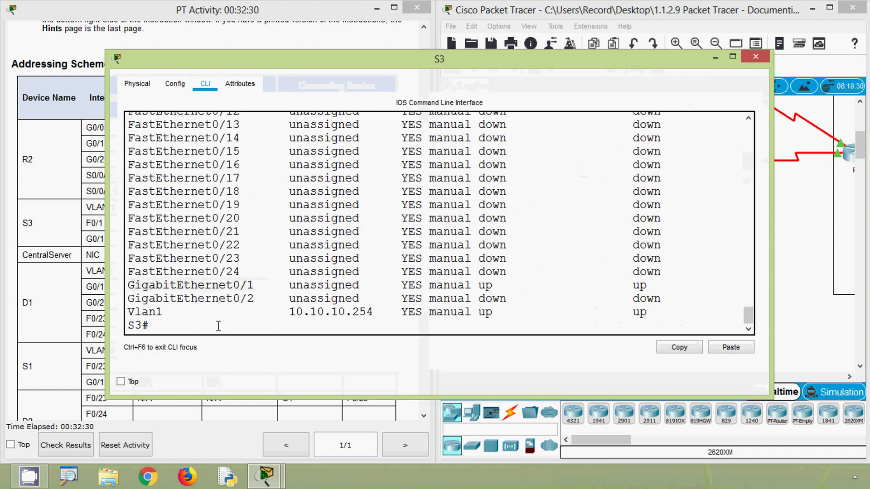
drag(249, 56, 323, 142)
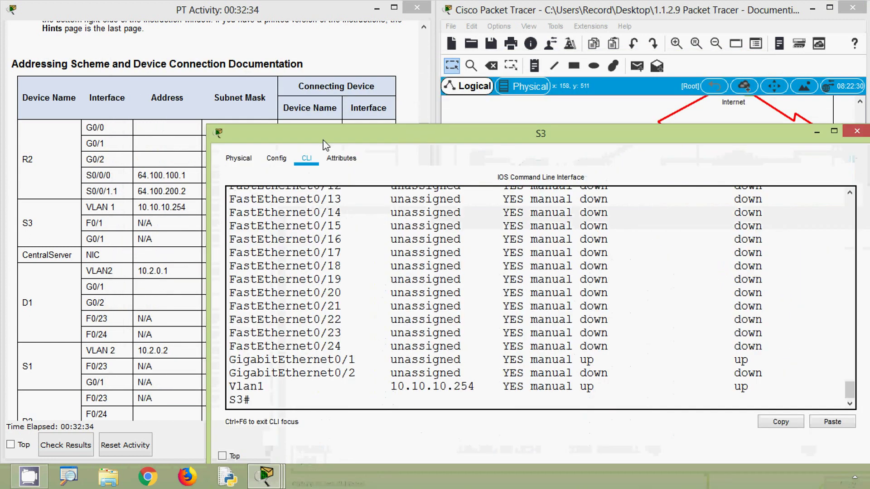
Shut down FastEthernet0/1 on S3 from global configuration mode.
text(conf)
key(Tab)
text(t)
key(Tab)
key(Return)
text(inter)
key(Tab)
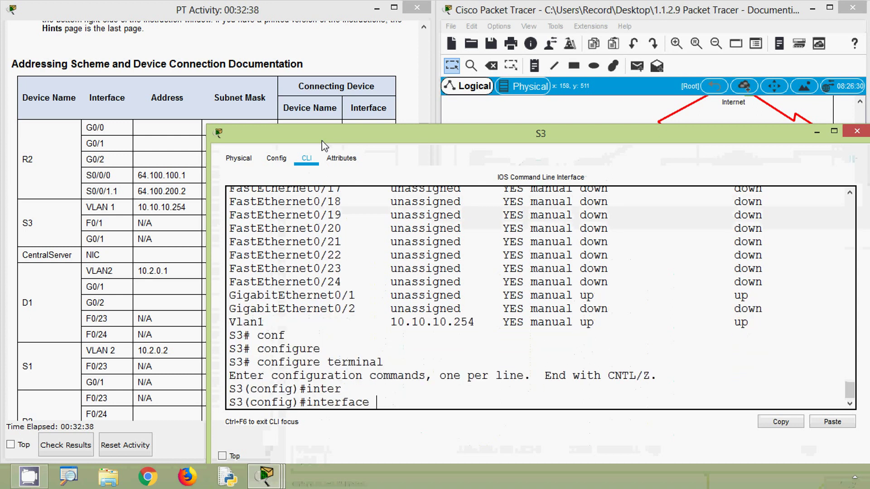
text(f)
key(Tab)
text(0/1)
key(Return)
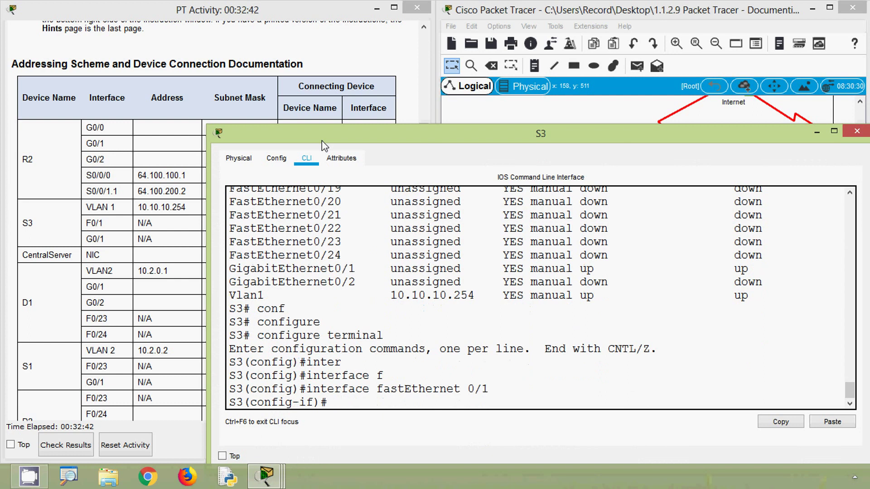
text(sh)
key(Tab)
key(Return)
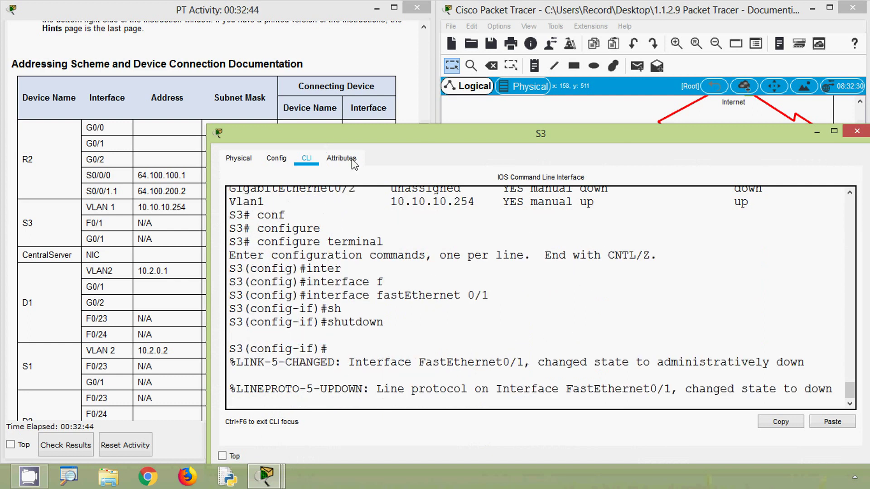
Check the topology, then re-enable FastEthernet0/1 with no shutdown and close S3.
drag(388, 133, 434, 256)
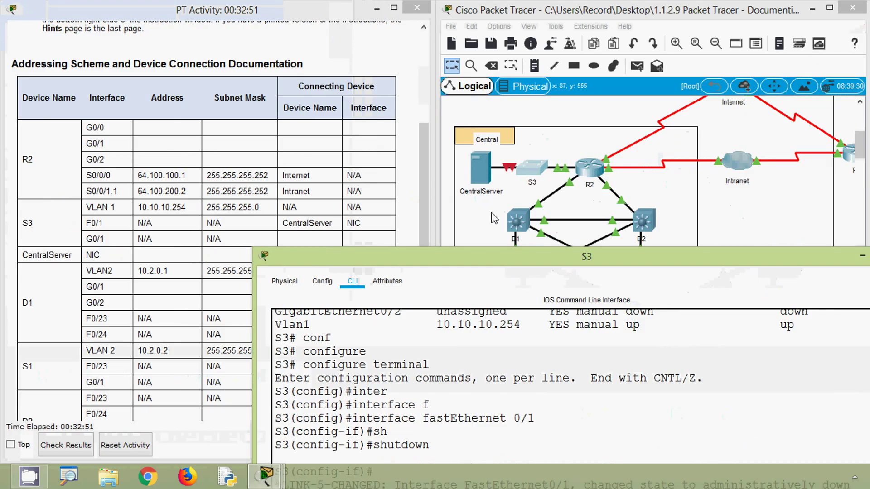
drag(486, 259, 488, 118)
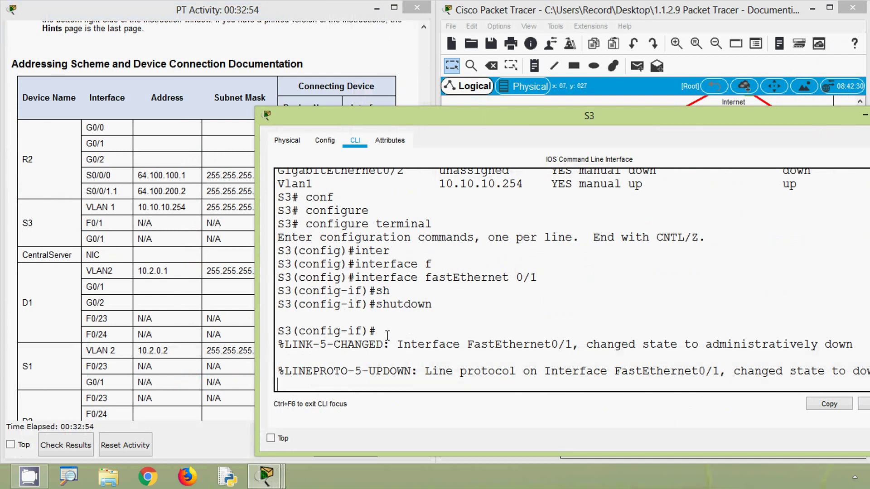
key(Return)
text(no sh)
key(Tab)
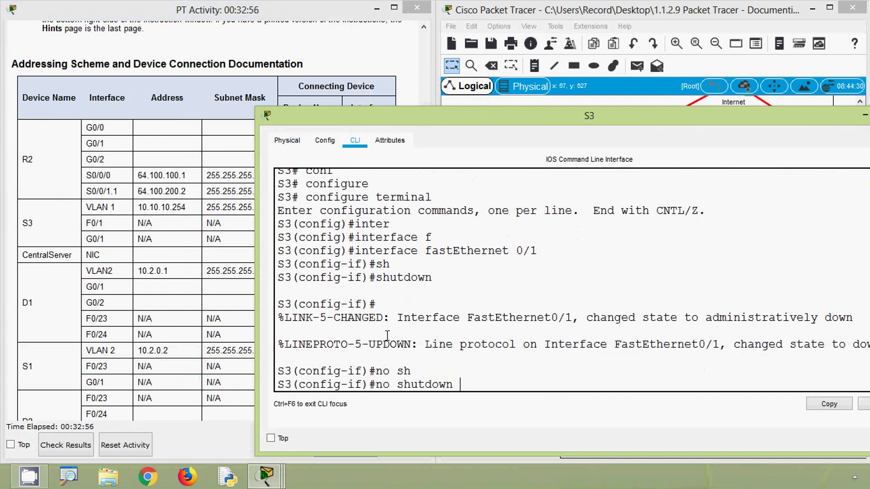
key(Return)
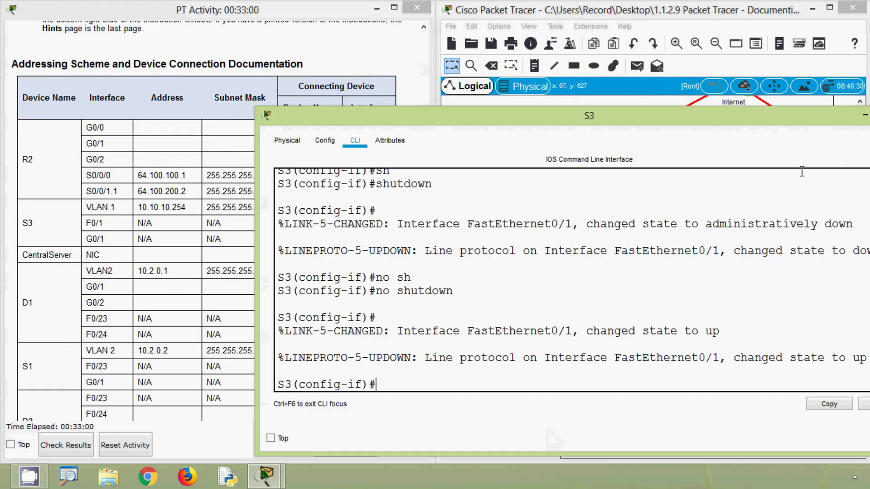
click(786, 121)
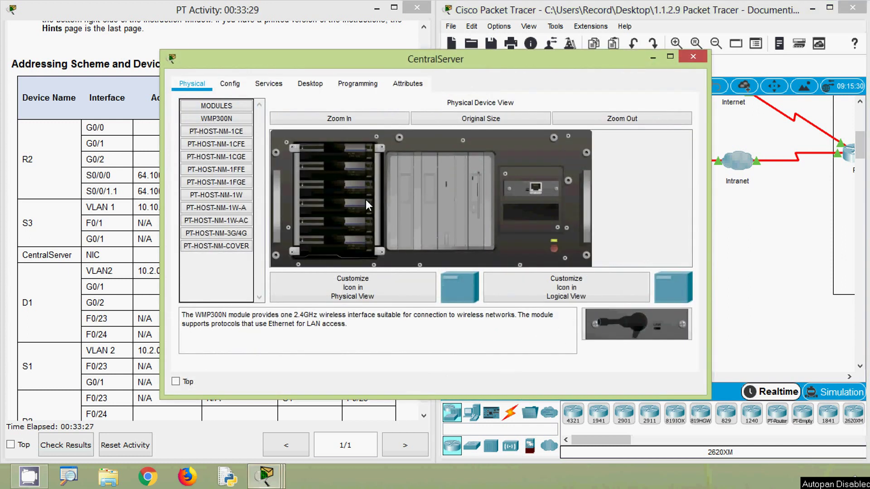
click(311, 85)
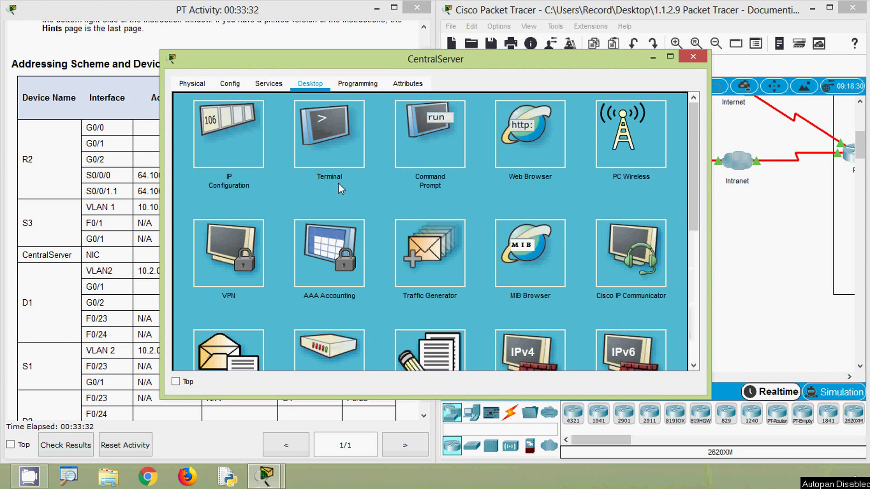
click(419, 153)
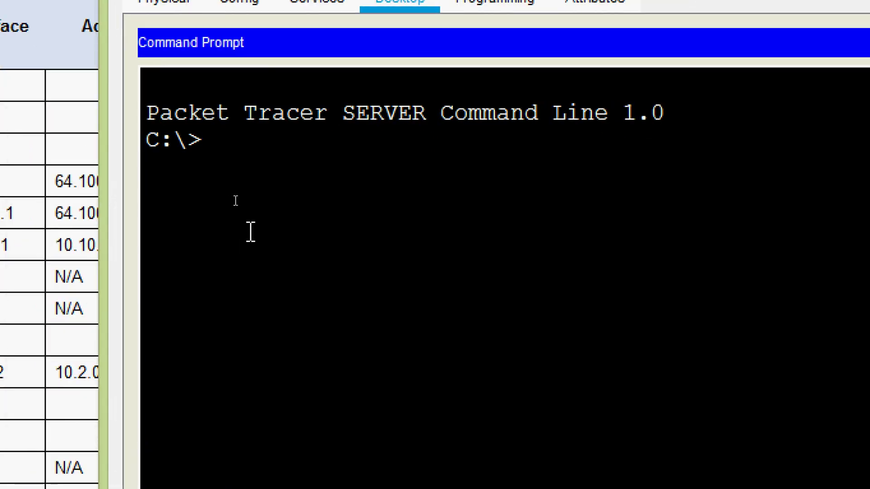
text(ipco)
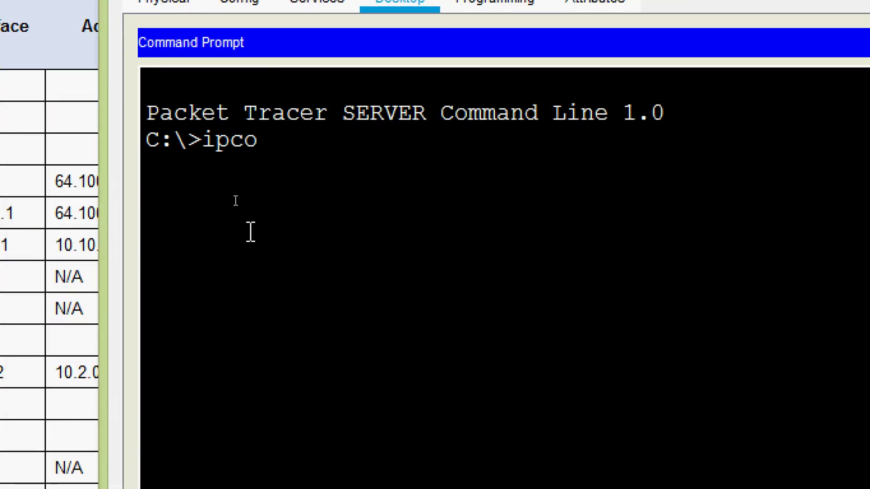
text(nfig /all)
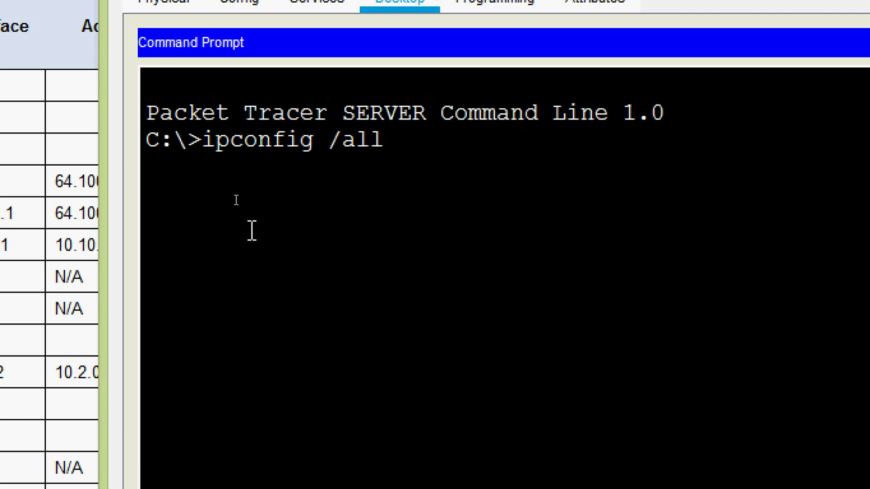
key(Return)
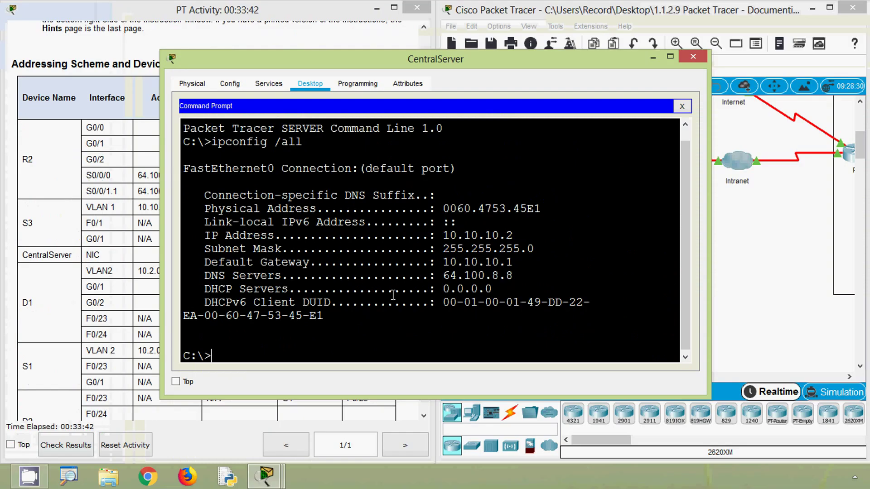
drag(207, 235, 522, 238)
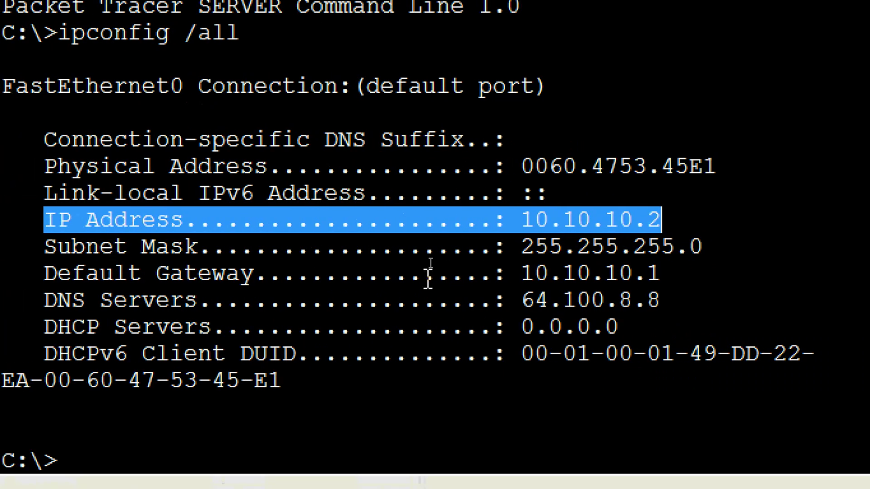
drag(484, 249, 703, 248)
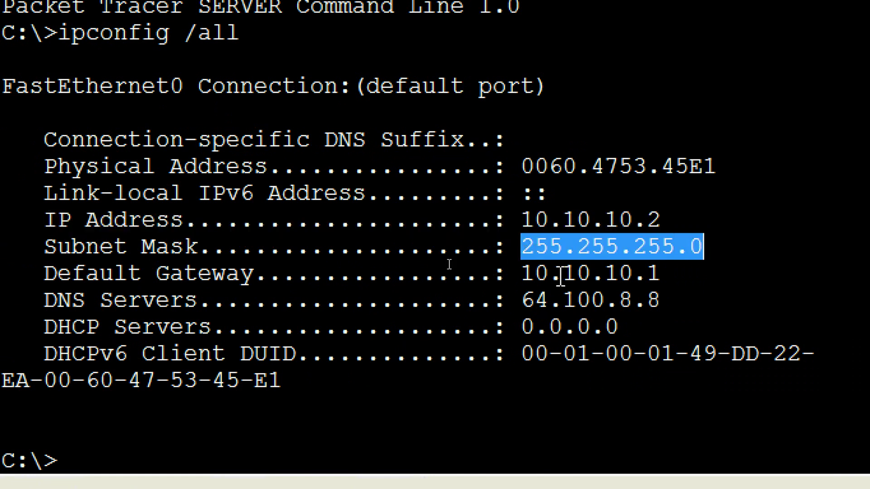
drag(521, 276, 662, 279)
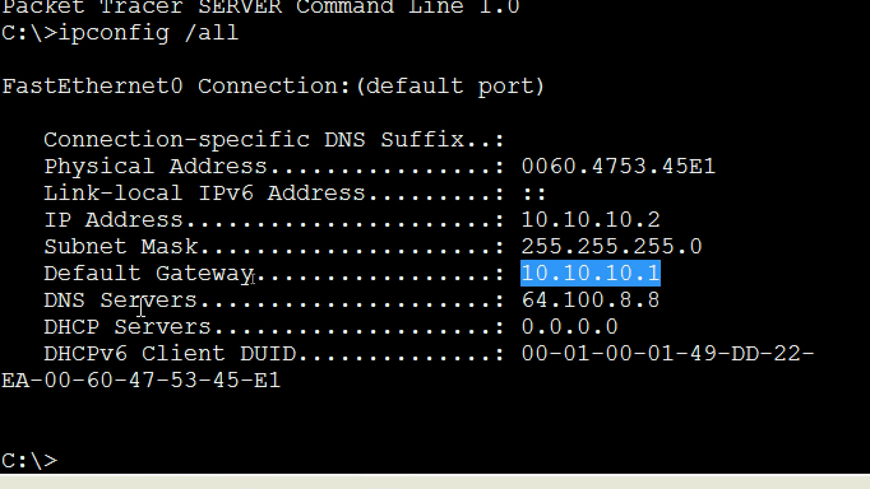
drag(520, 301, 686, 298)
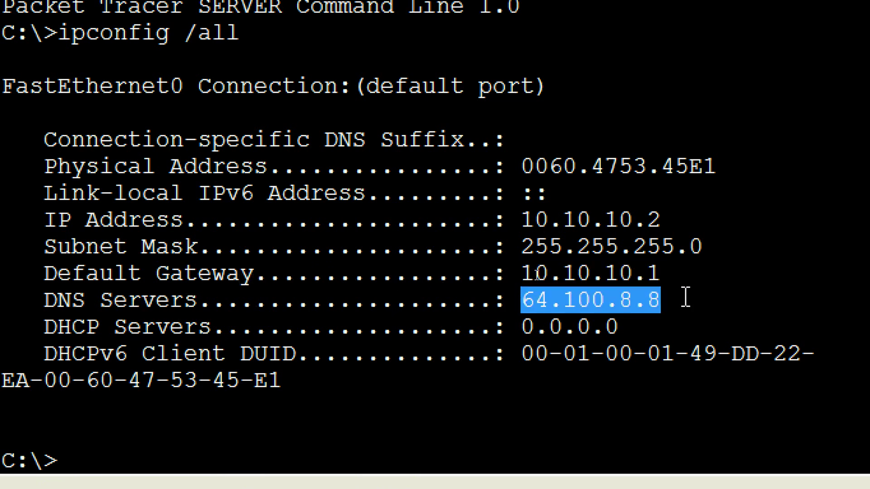
click(685, 298)
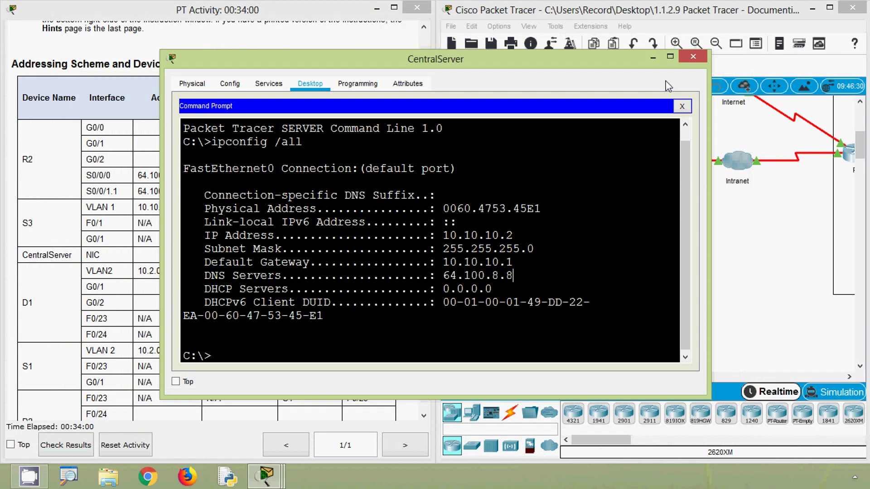
click(682, 106)
click(693, 57)
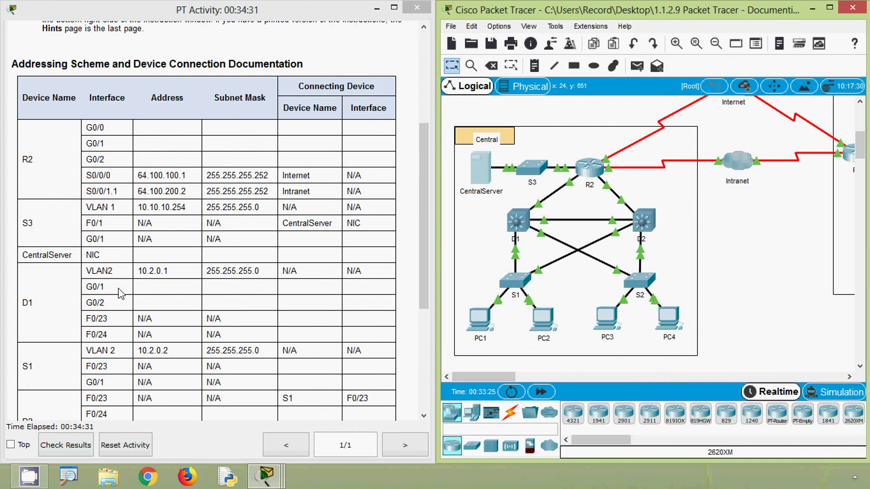
click(517, 227)
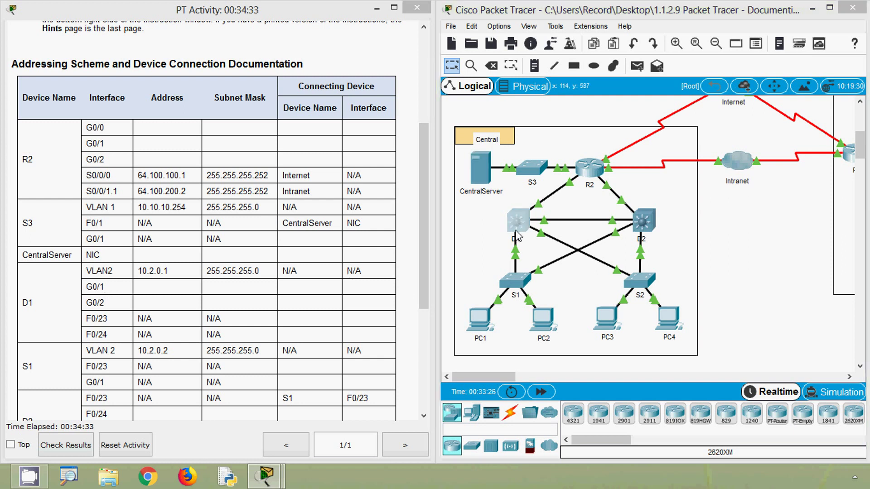
key(Return)
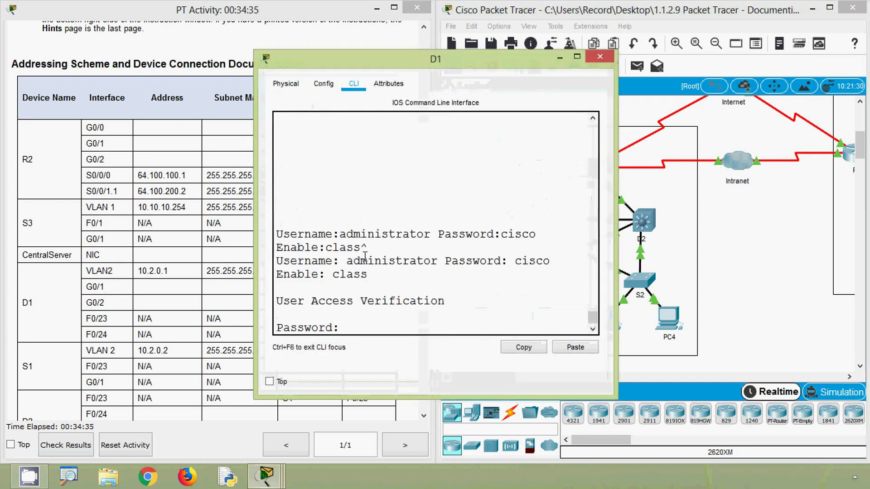
text(cisco)
key(Return)
text(ena)
key(Tab)
key(Return)
text(class)
key(Return)
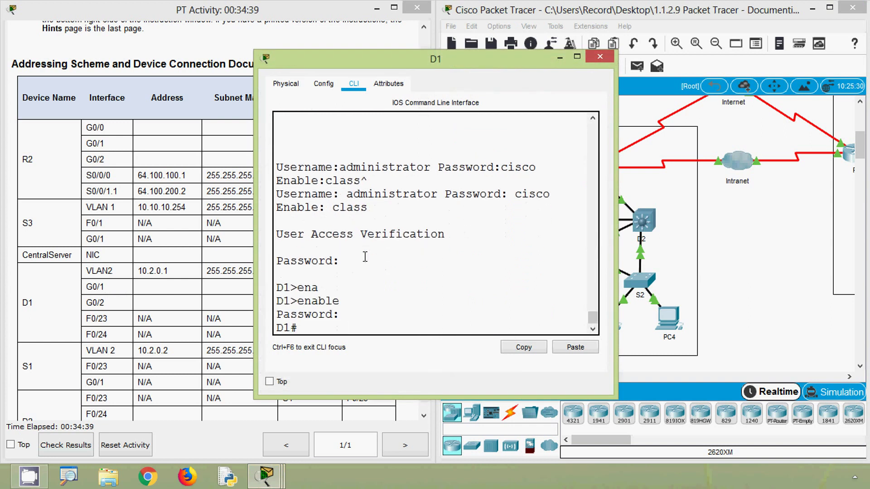
text(sh)
key(Tab)
text(ru)
key(Tab)
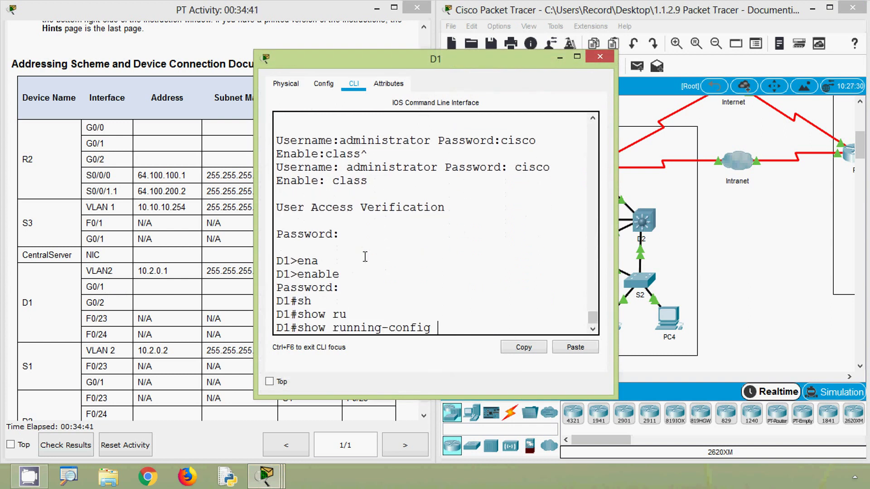
key(Return)
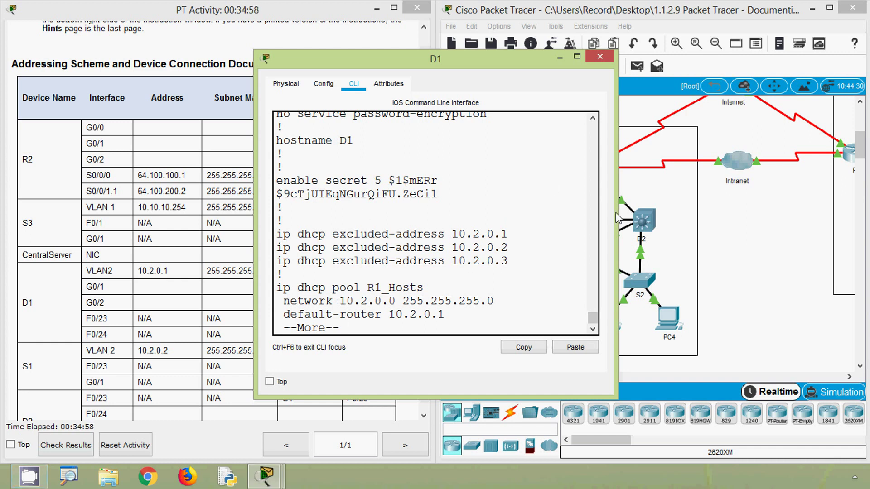
drag(616, 218, 812, 219)
key(space)
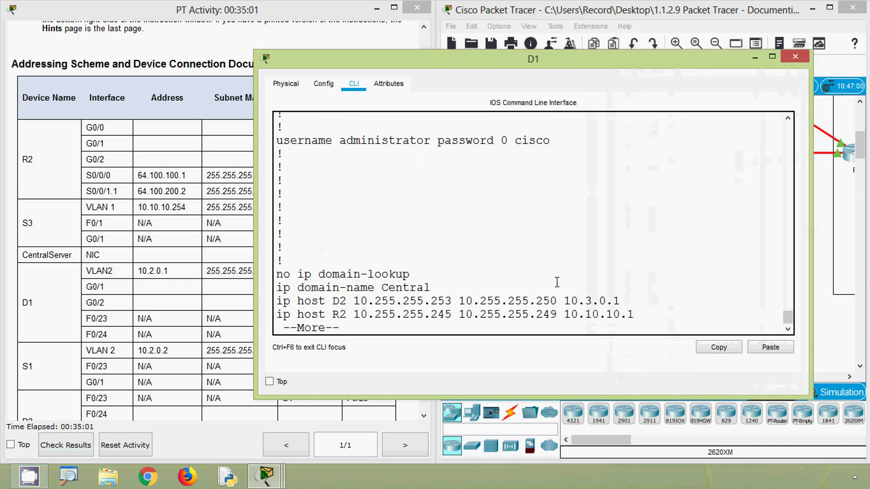
key(space)
key(space)
scroll(532, 283, up, 6)
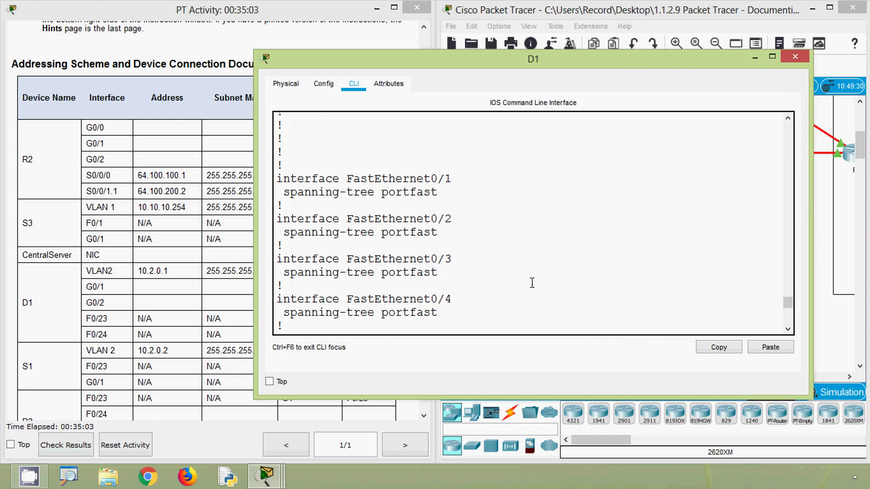
scroll(532, 283, down, 7)
key(space)
key(space)
key(space)
scroll(499, 278, up, 5)
scroll(499, 278, up, 6)
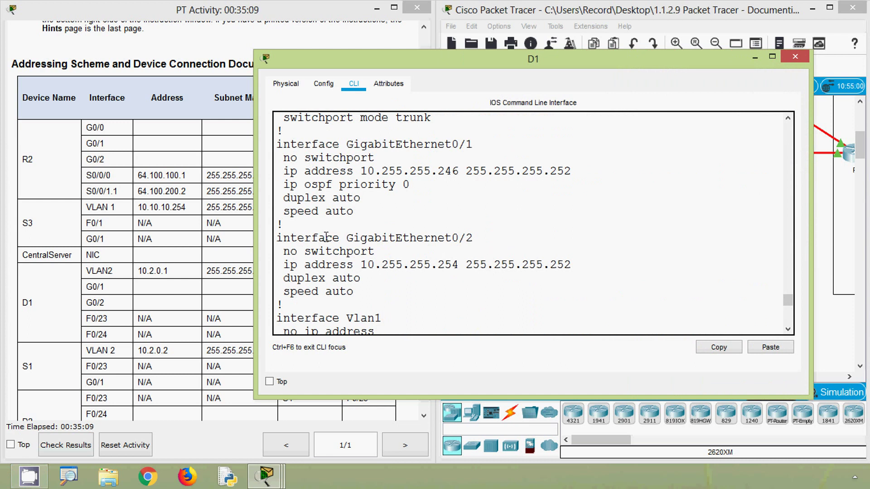
drag(350, 238, 474, 242)
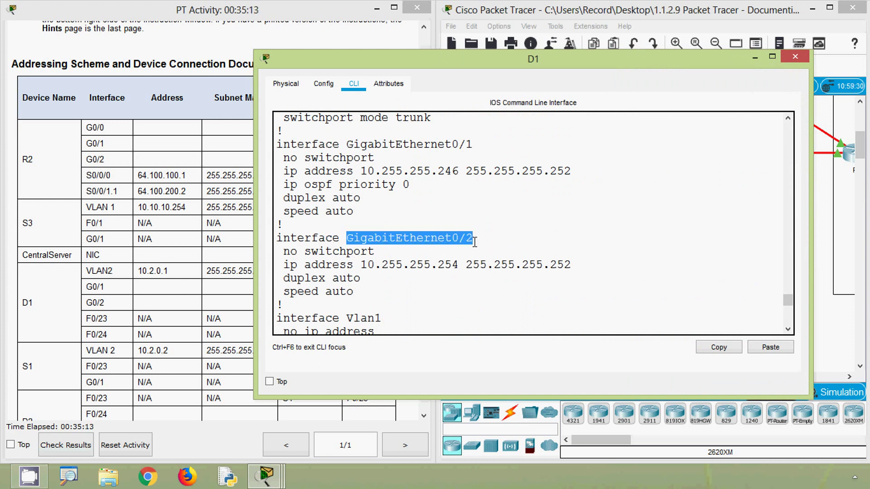
scroll(410, 223, up, 1)
drag(347, 183, 474, 183)
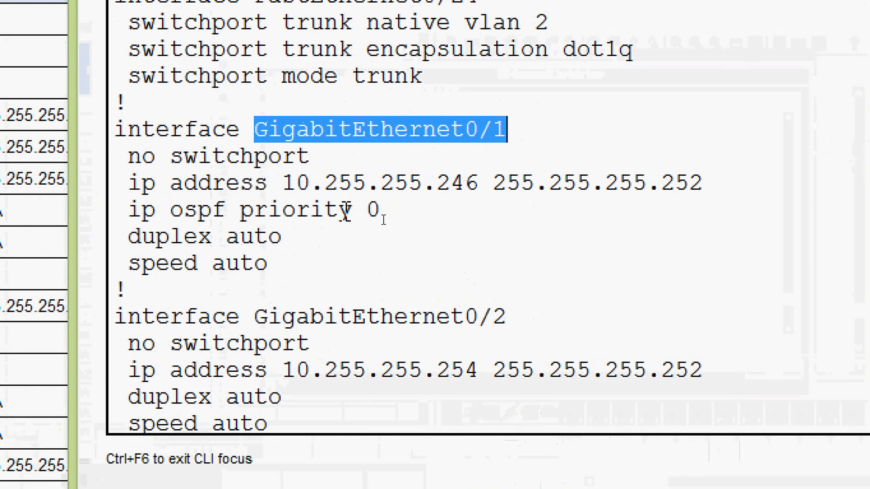
drag(288, 186, 708, 190)
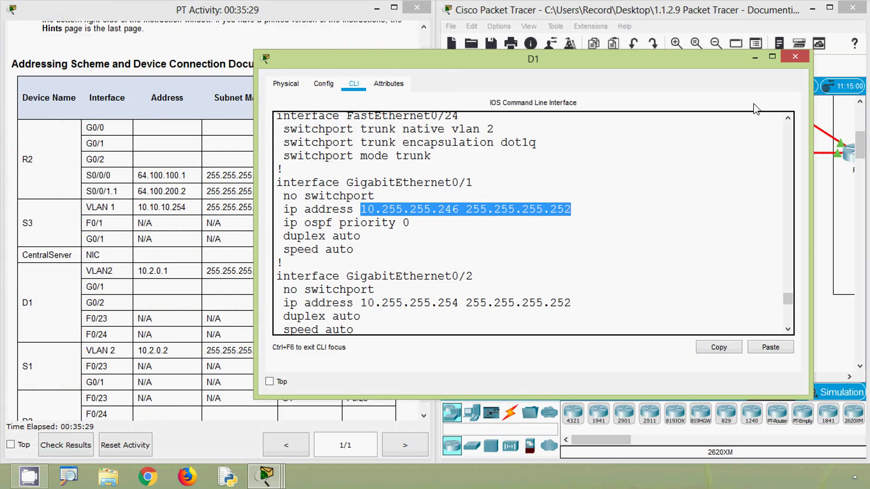
click(795, 56)
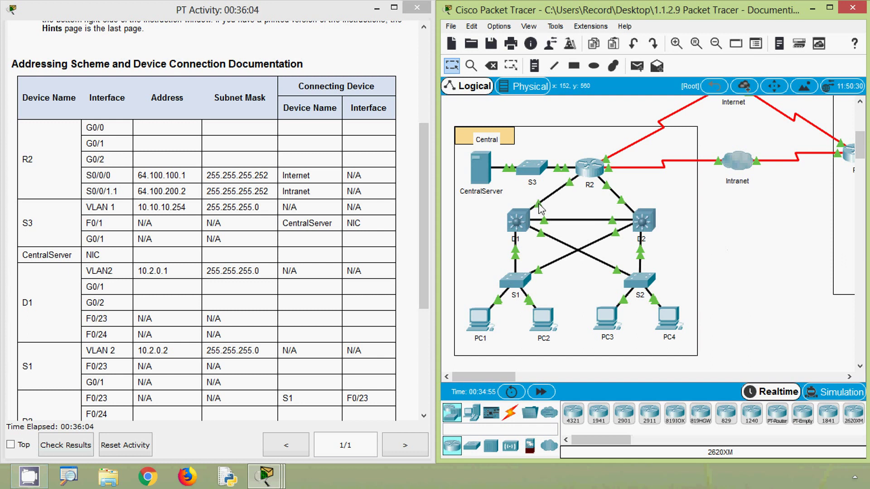
mouse_move(540, 208)
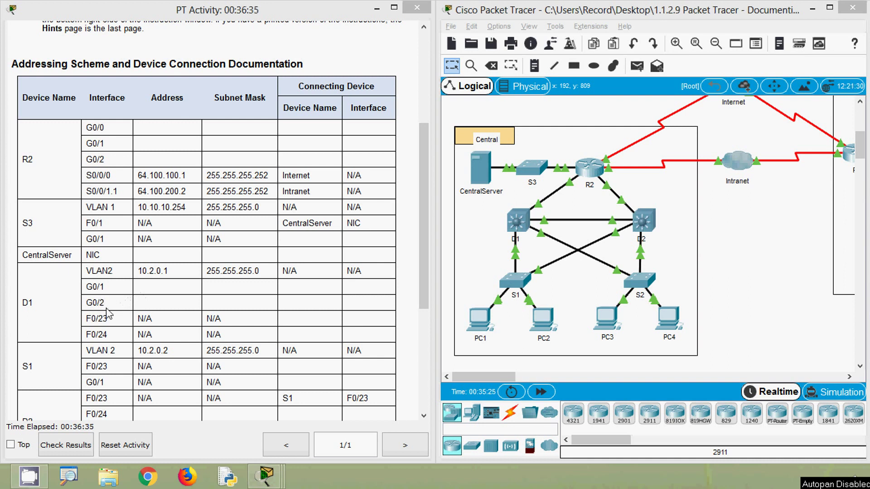
double_click(90, 304)
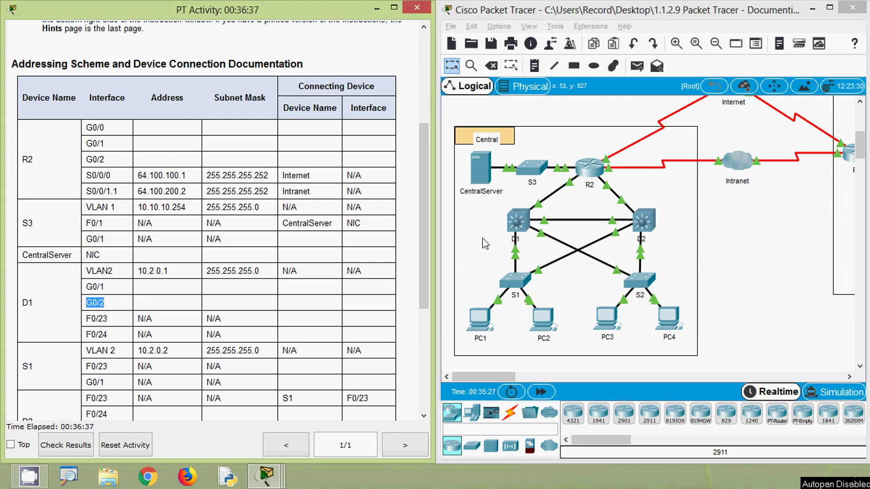
Reopen D1's configuration and confirm G0/2 is 10.255.255.254 with mask 255.255.255.252.
click(517, 221)
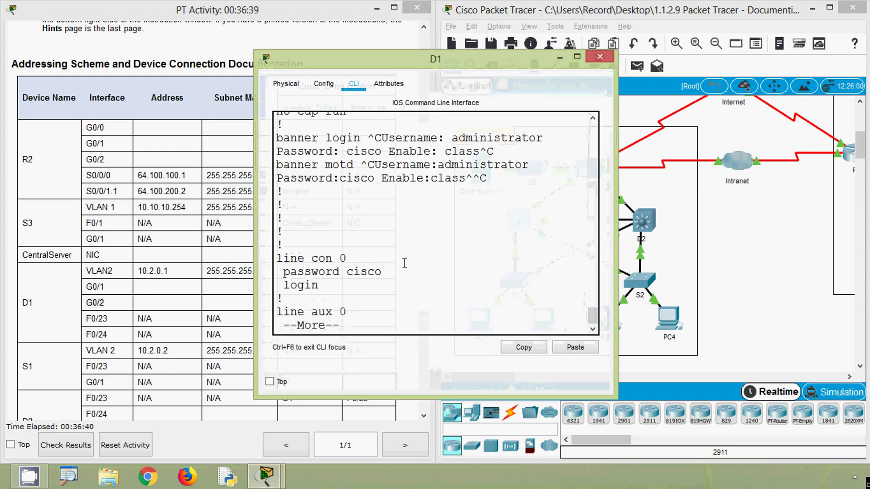
scroll(404, 259, up, 12)
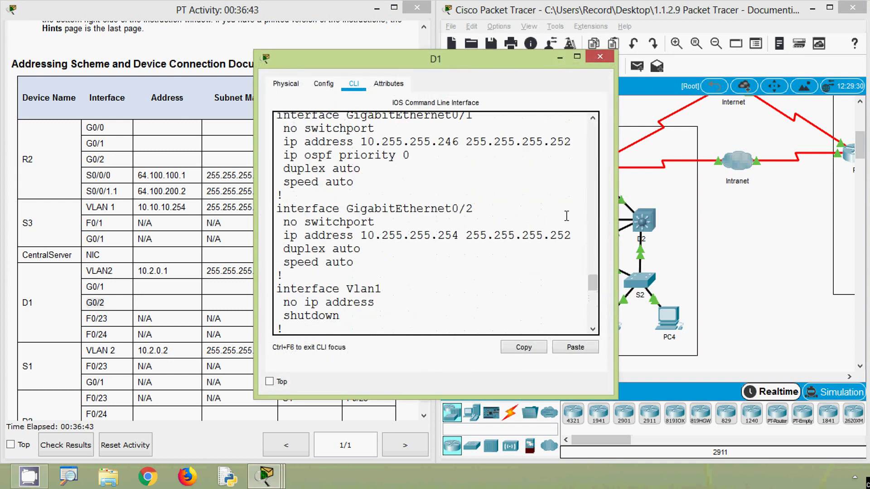
drag(614, 217, 728, 217)
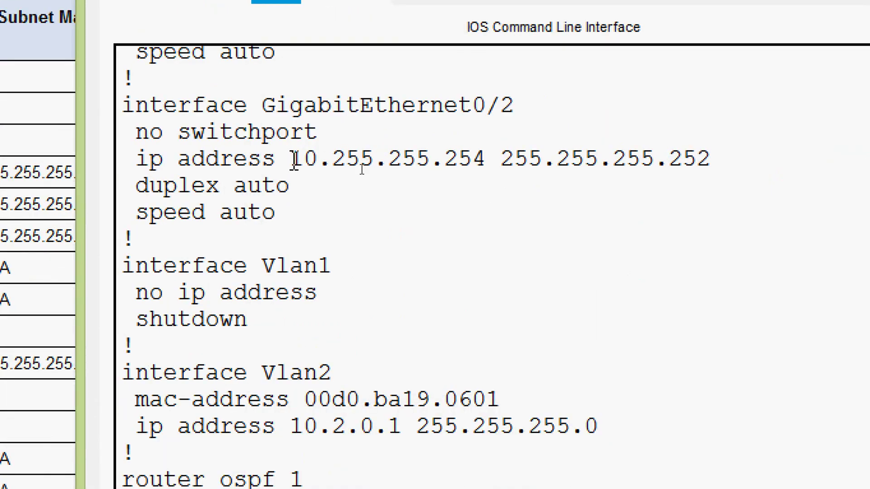
drag(361, 169, 714, 172)
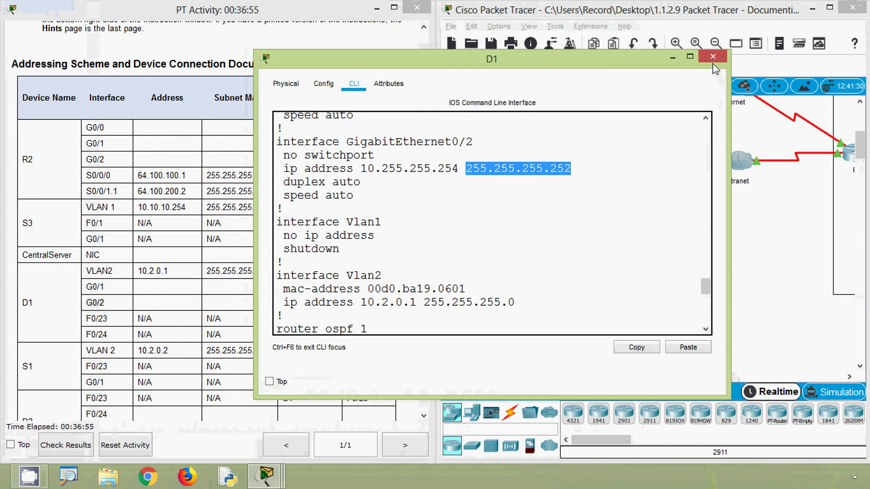
click(745, 196)
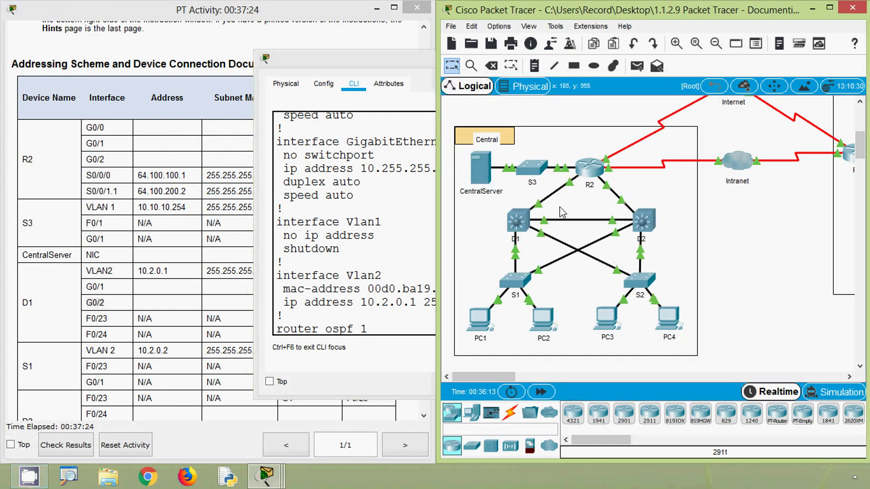
Check the D1–D2 link and mark the F0/23 entry under D1 in the addressing table.
mouse_move(547, 224)
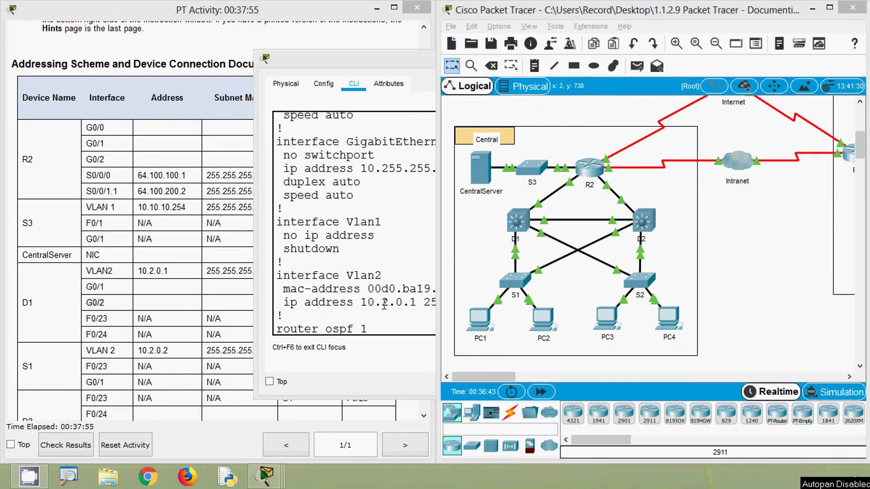
click(231, 292)
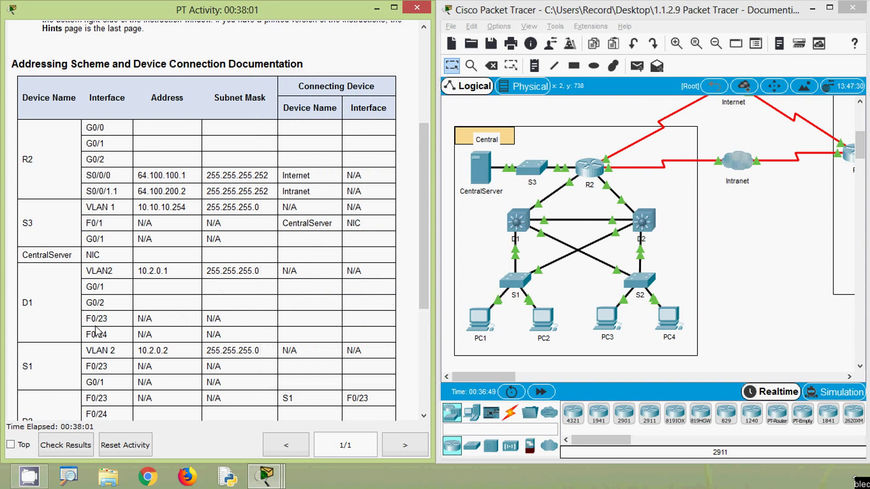
drag(88, 319, 96, 336)
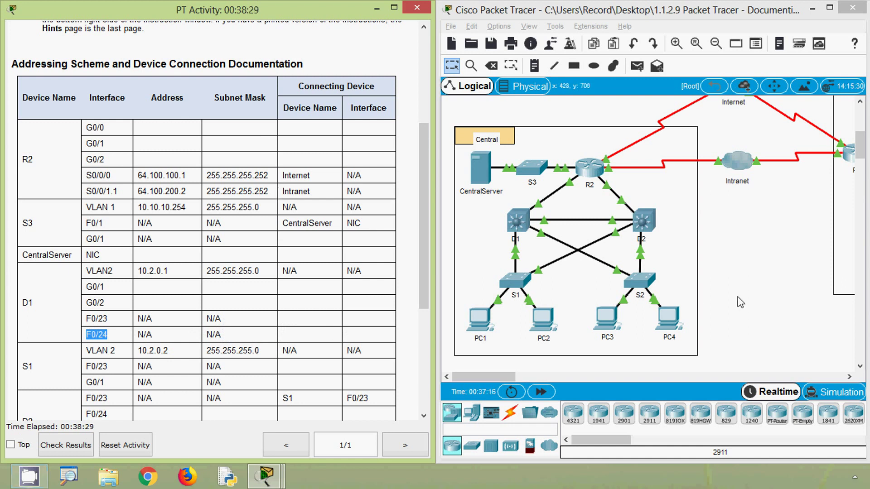
click(739, 298)
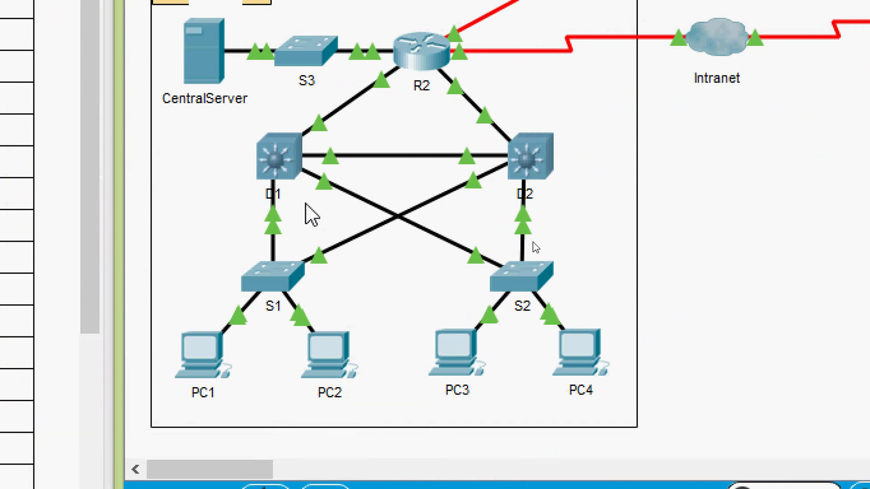
Read the port labels on D1's and S1's links, dismissing the locked-annotation warning.
mouse_move(323, 187)
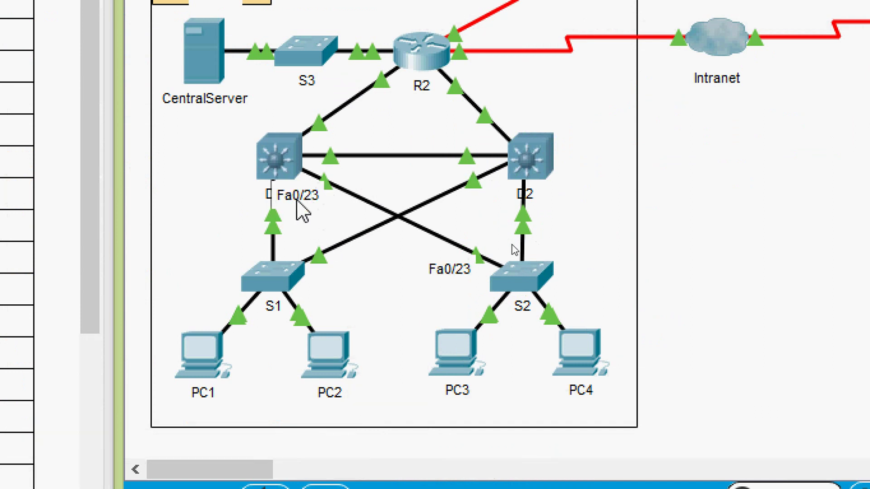
drag(219, 224, 237, 229)
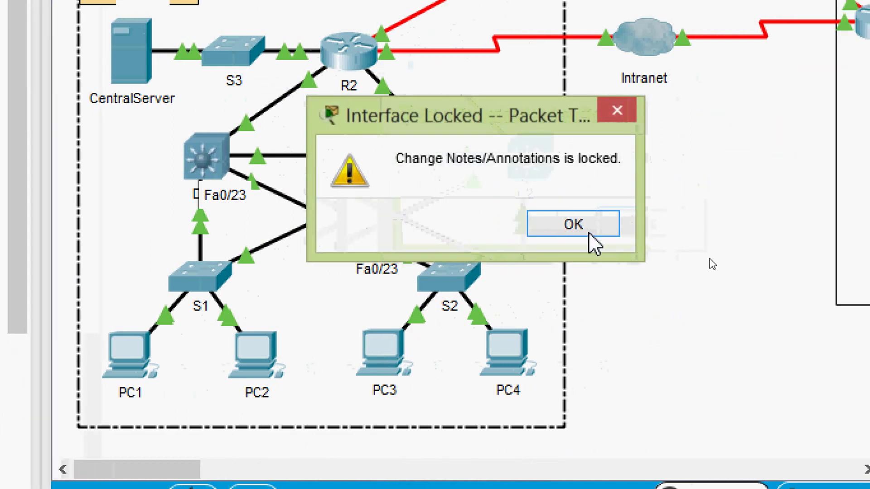
click(587, 232)
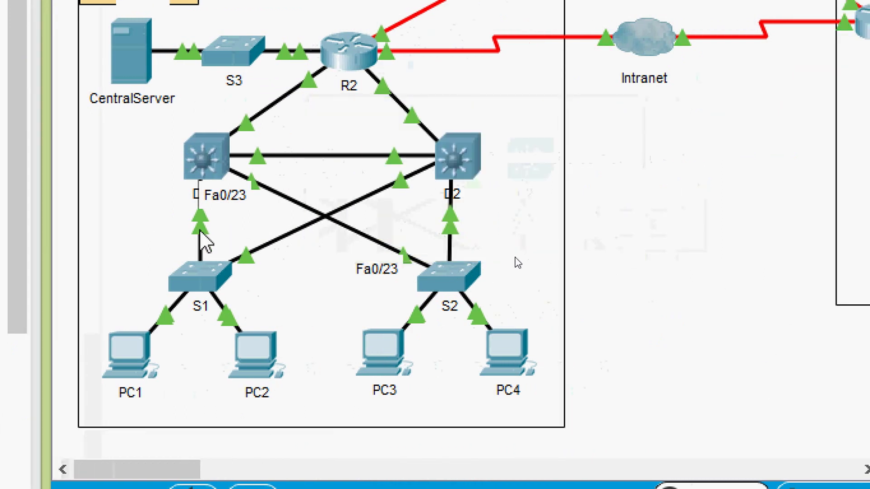
mouse_move(200, 231)
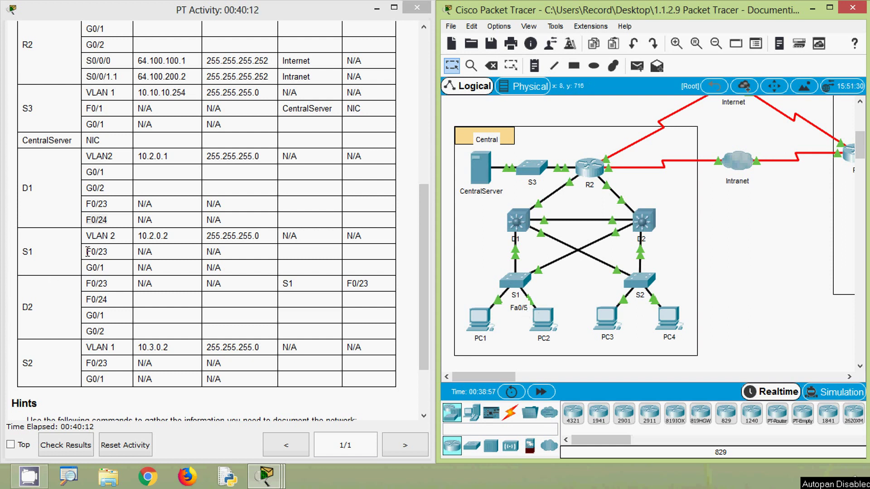
Mark F0/23 in S1's table rows, then open switch D2 from the topology.
drag(87, 253, 91, 271)
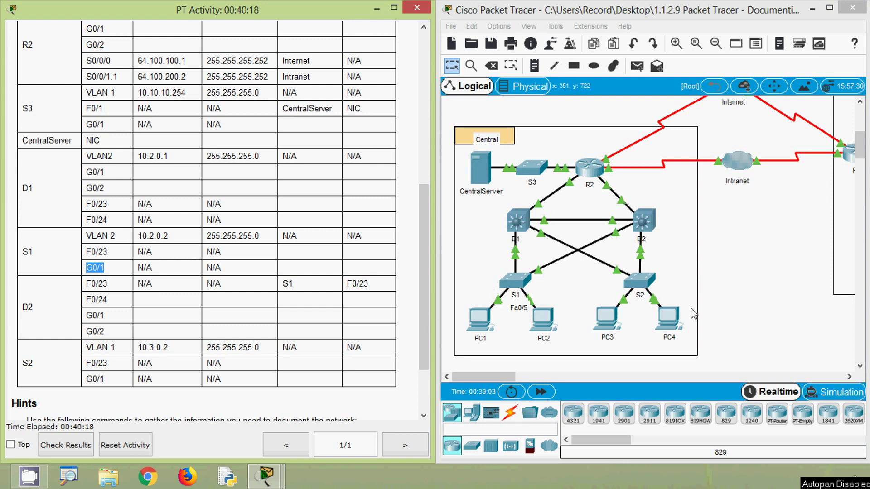
click(539, 275)
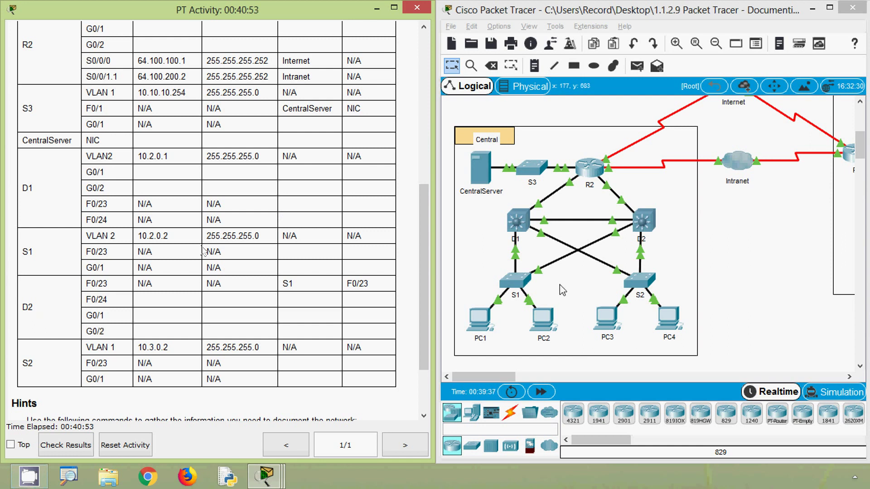
click(643, 222)
Log in to D2's console and enter privileged mode with the enable password.
click(354, 84)
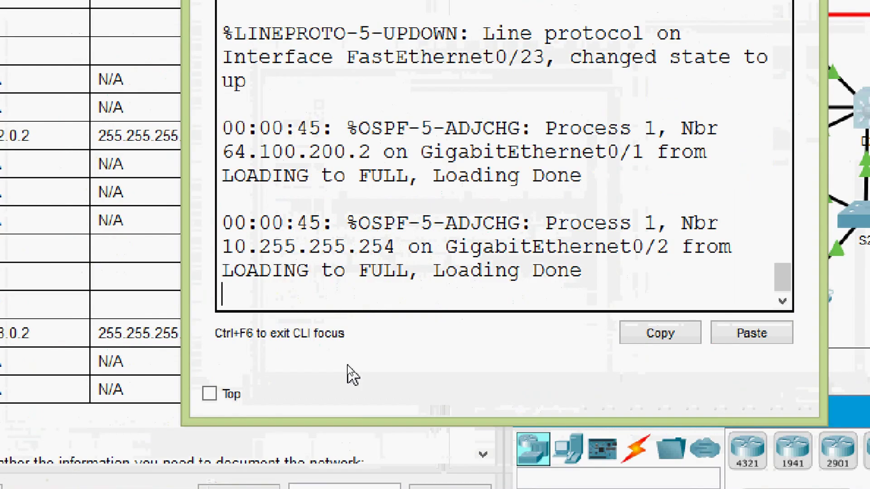
key(Return)
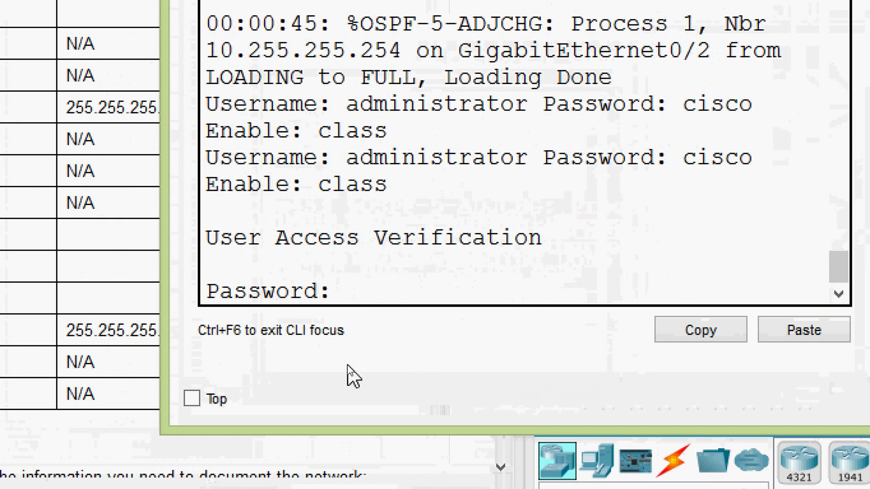
text(cisco)
key(Return)
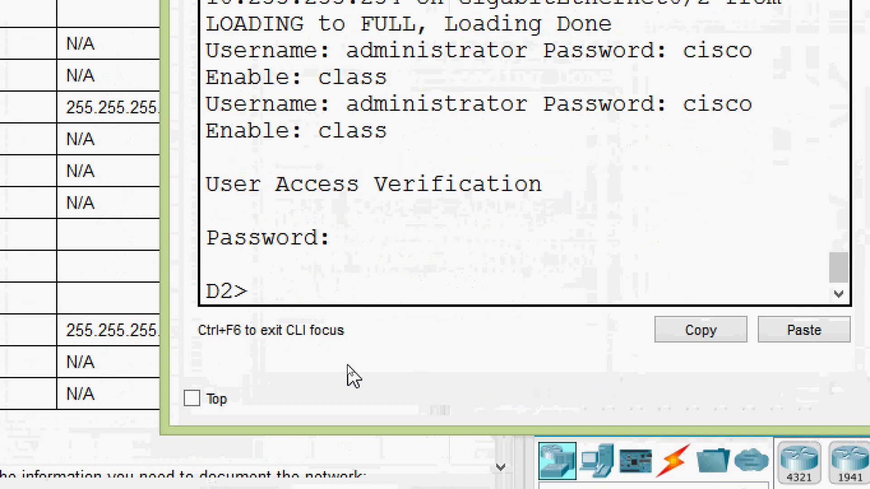
text(ena)
key(Tab)
key(Return)
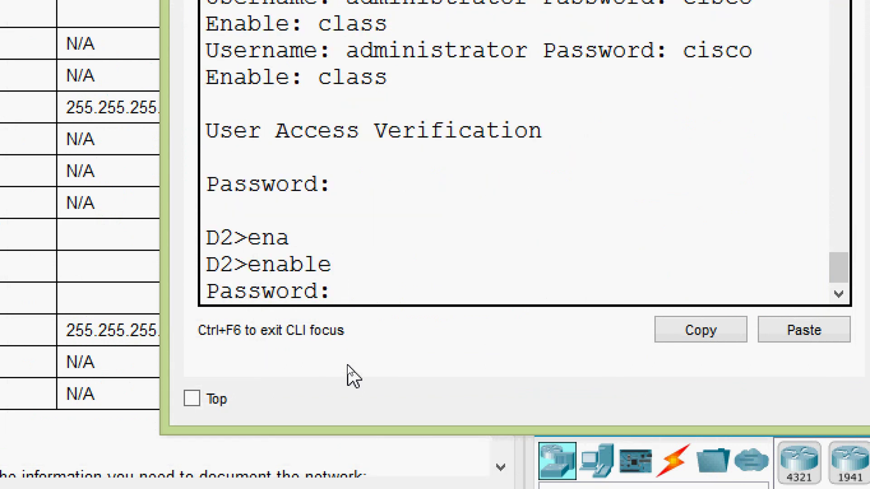
key(Return)
text(class)
key(Return)
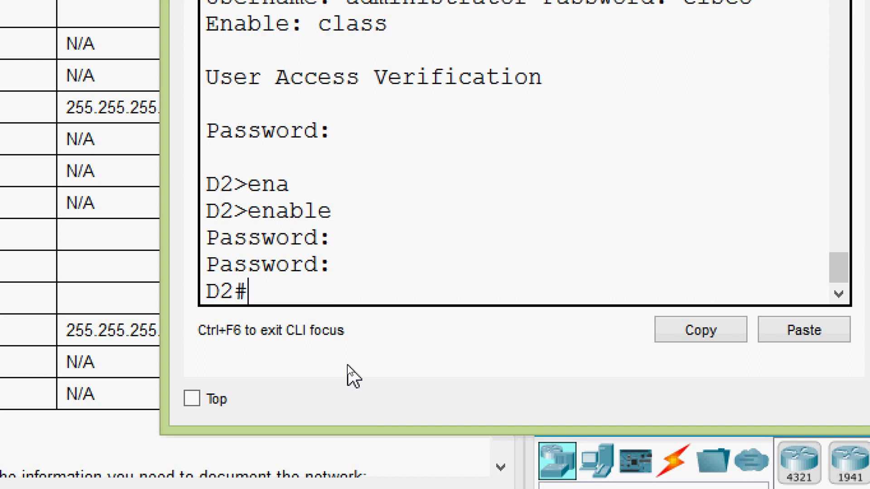
Run show running-config on D2 and page through the output.
text(sh)
key(Tab)
text(ru)
key(Tab)
key(Return)
key(space)
key(space)
key(space)
key(space)
key(space)
key(space)
key(space)
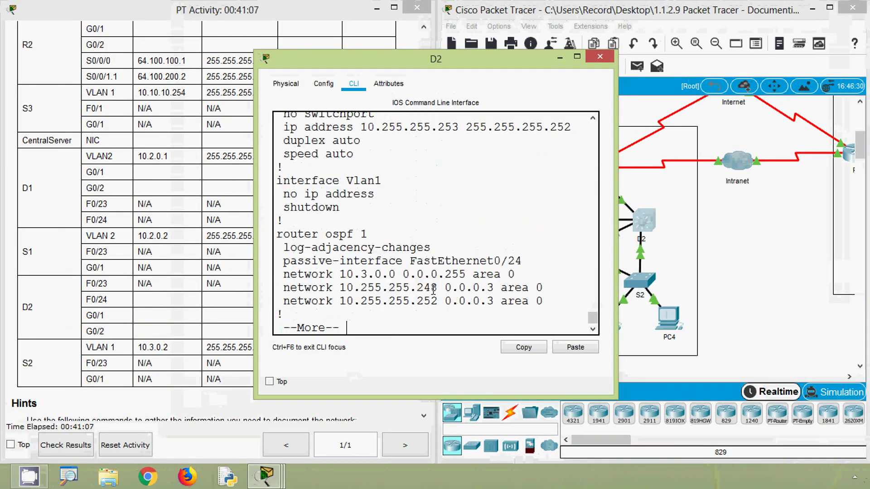
Match the table's F0/24 entry to D2's FastEthernet0/24 at 10.3.0.1 255.255.255.0.
click(140, 313)
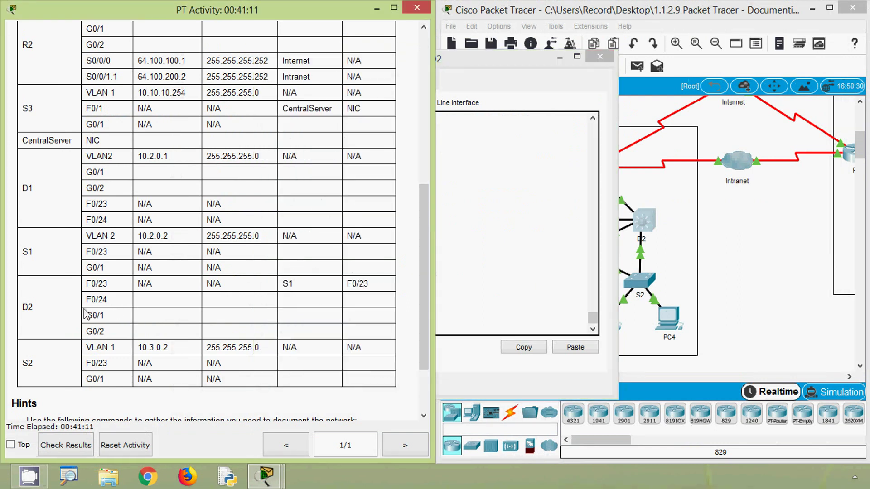
double_click(92, 303)
click(505, 268)
scroll(470, 269, up, 15)
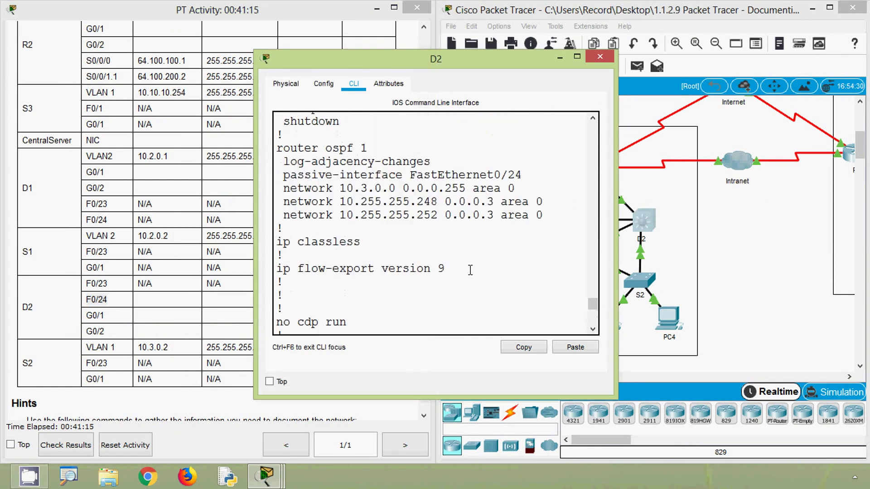
scroll(471, 267, up, 2)
scroll(442, 275, down, 2)
drag(347, 223, 459, 222)
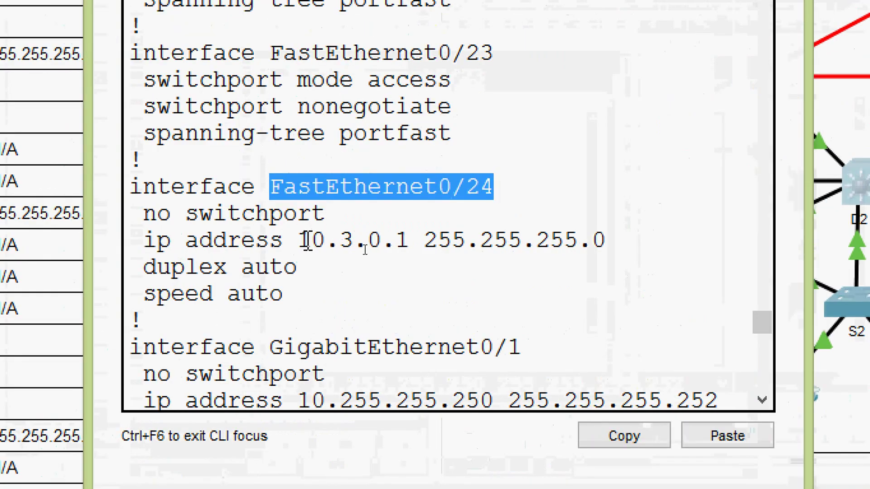
drag(361, 249, 610, 252)
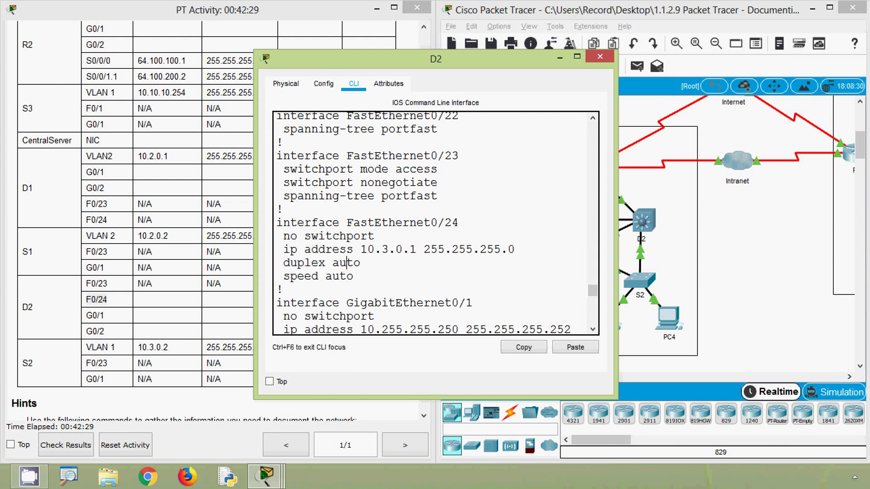
click(754, 283)
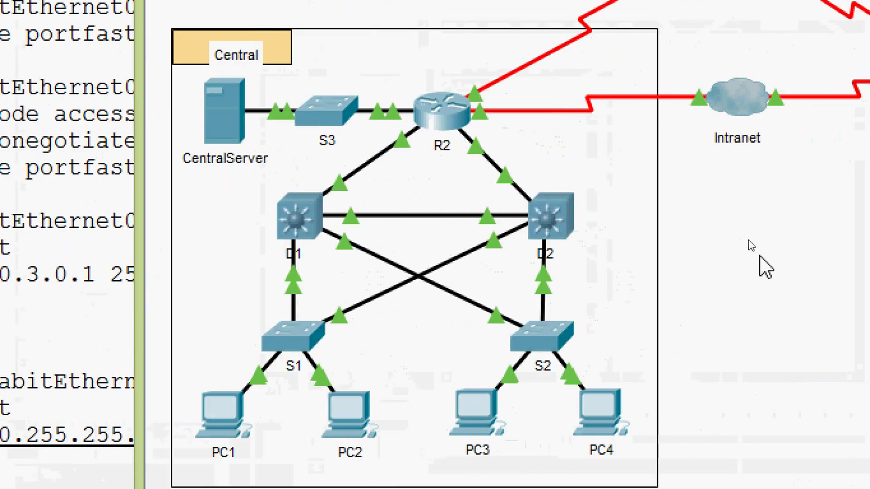
mouse_move(507, 184)
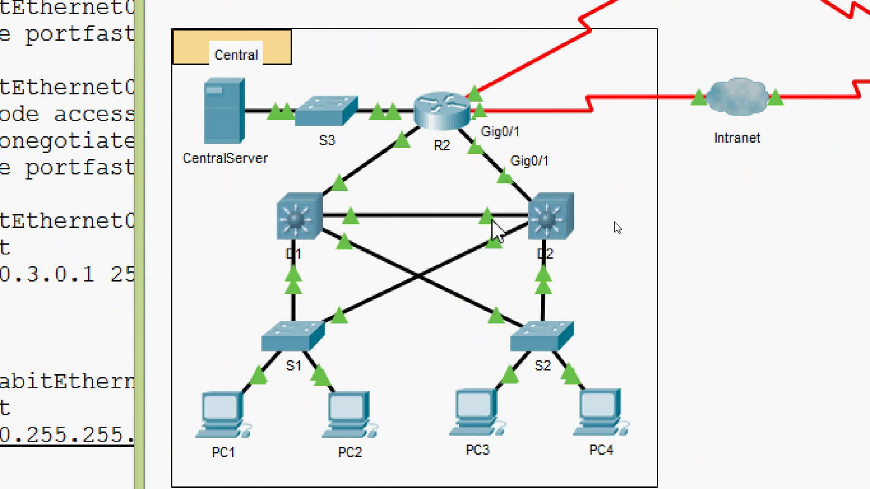
mouse_move(491, 224)
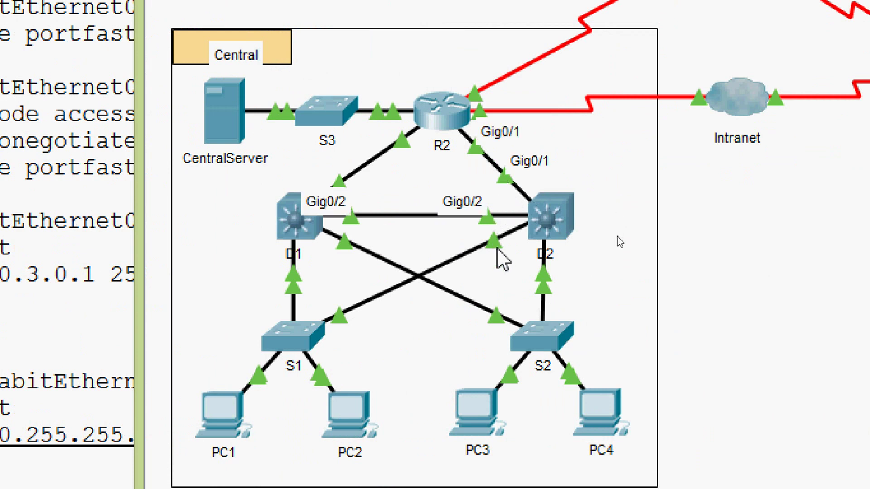
mouse_move(497, 247)
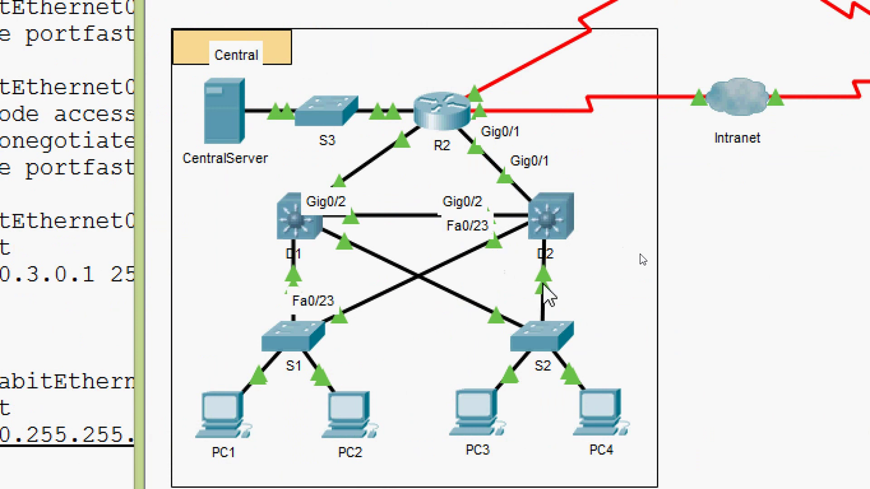
mouse_move(544, 286)
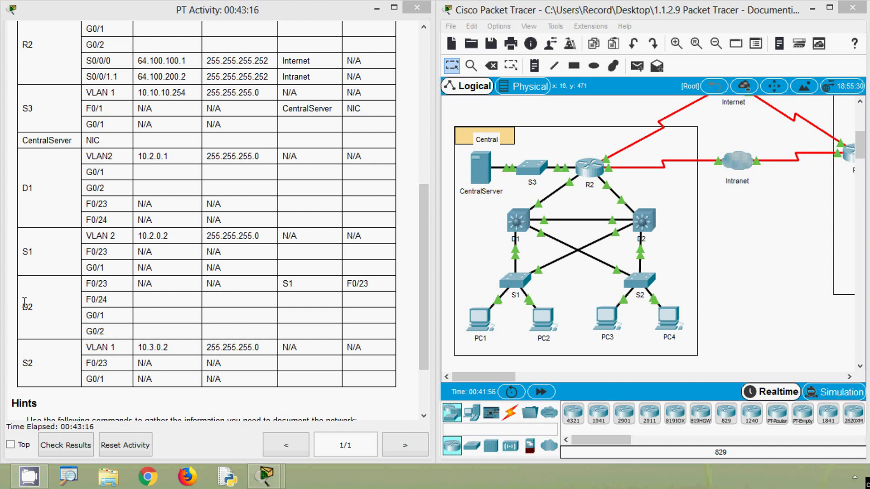
Open D2's configuration and find G0/1's address 10.255.255.250 with mask 255.255.255.252.
click(634, 217)
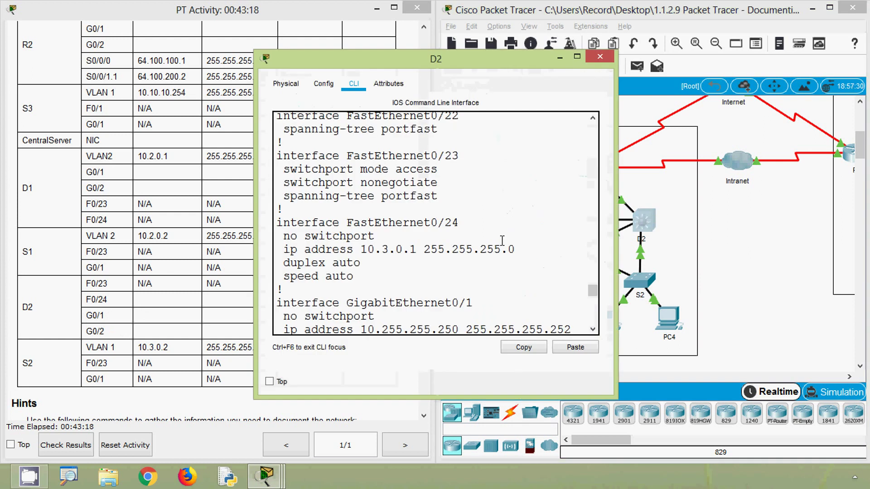
scroll(462, 253, down, 3)
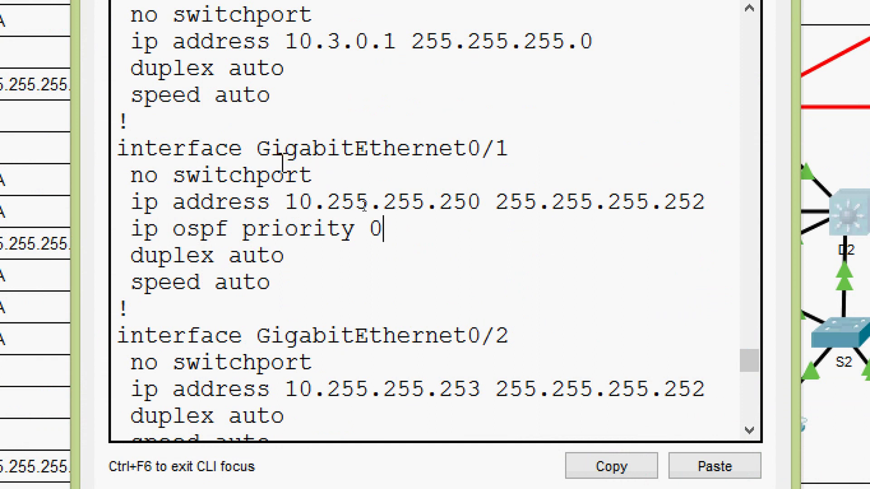
click(286, 202)
drag(314, 203, 695, 227)
click(501, 202)
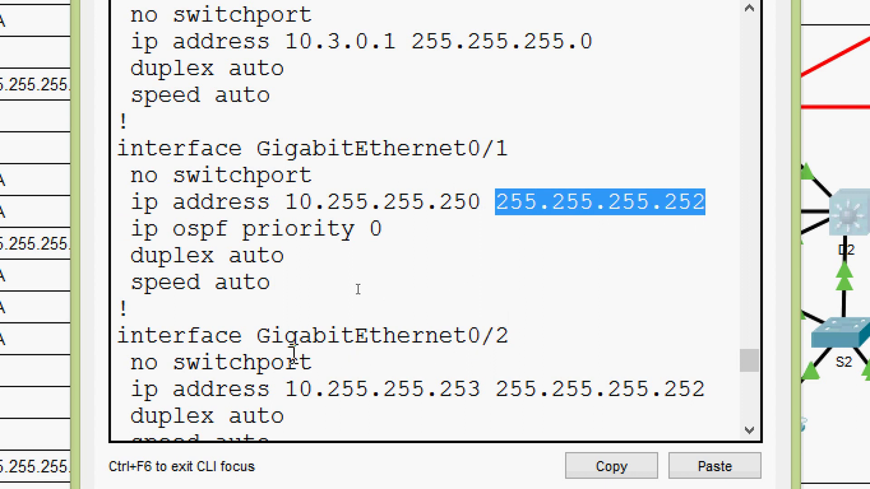
Locate G0/2's address 10.255.255.253 with mask 255.255.255.252, then close D2's window.
drag(257, 336, 509, 336)
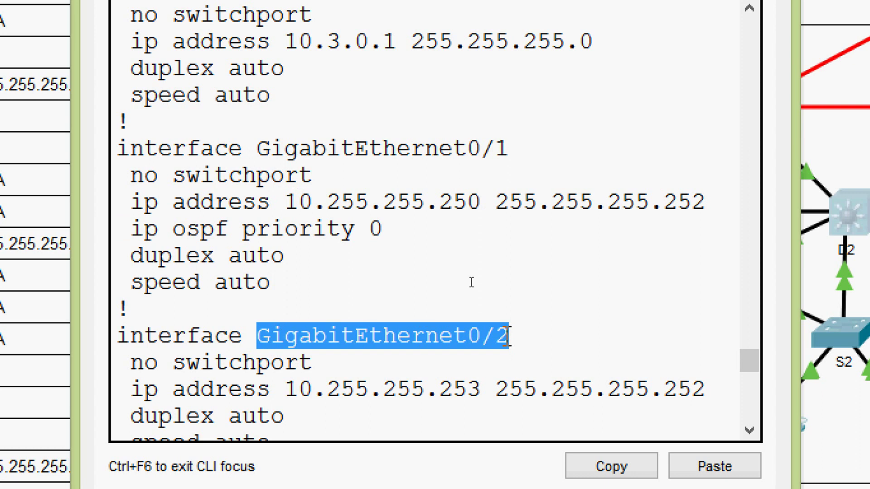
drag(286, 389, 703, 390)
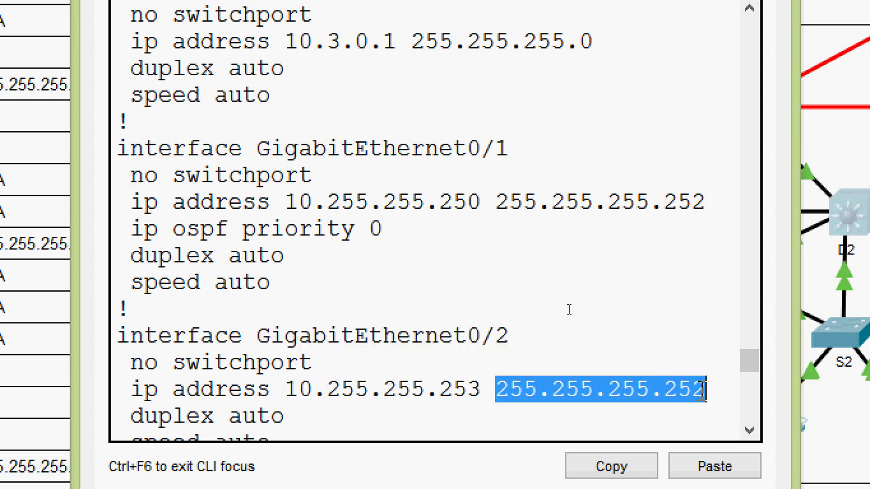
click(706, 390)
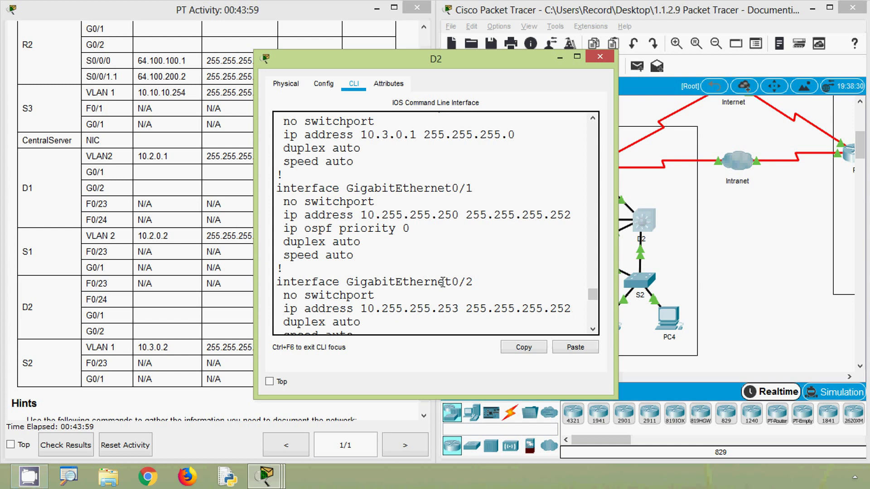
click(560, 58)
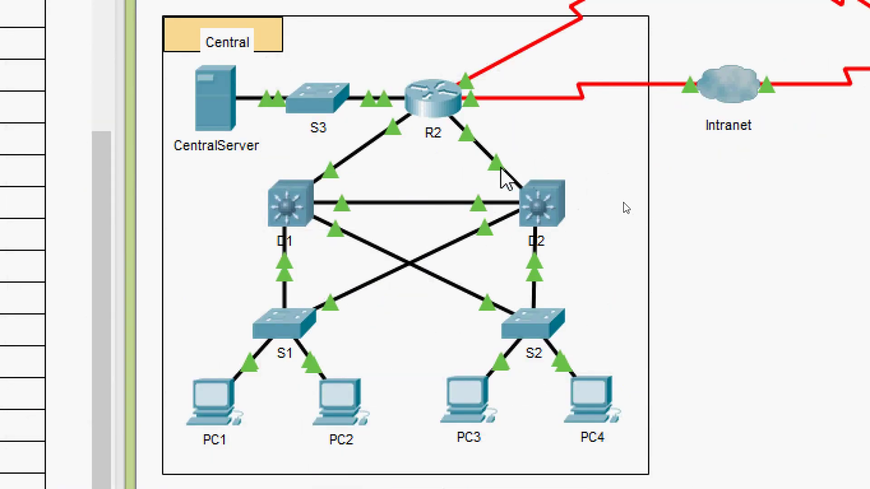
mouse_move(500, 165)
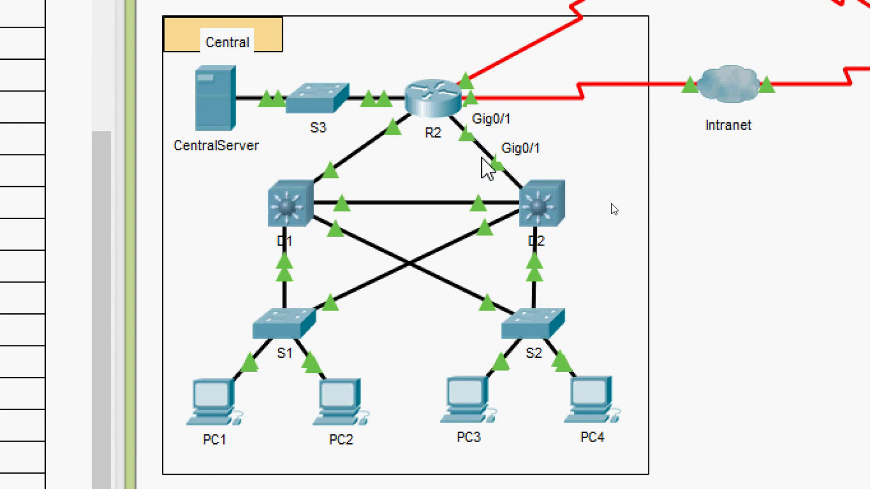
mouse_move(478, 206)
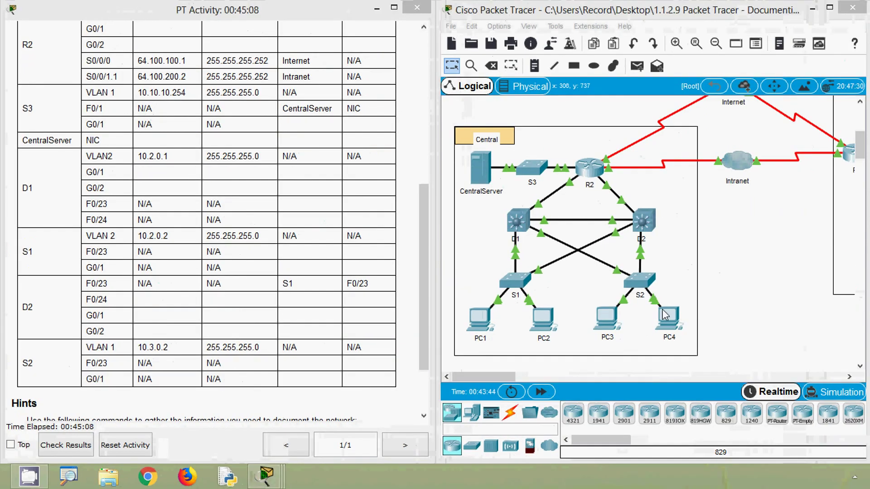
Return to the topology and check the D1–S2 link, labelled Fa0/23 at both ends.
click(757, 319)
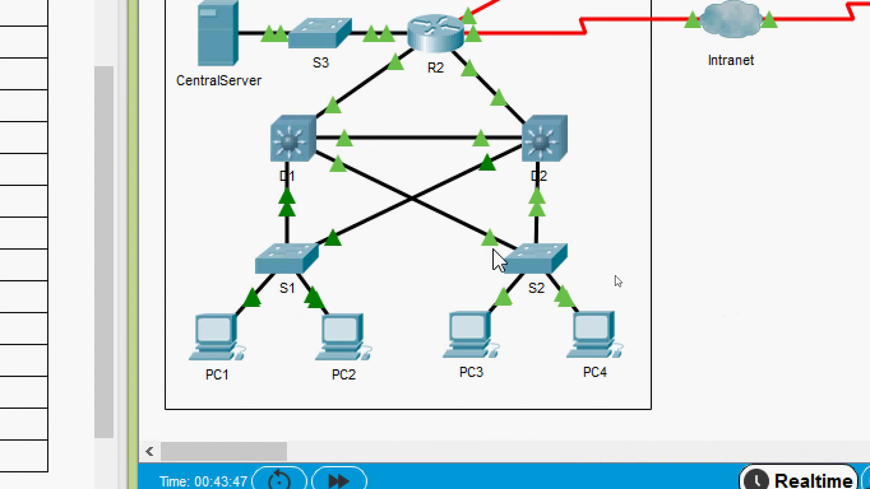
mouse_move(487, 247)
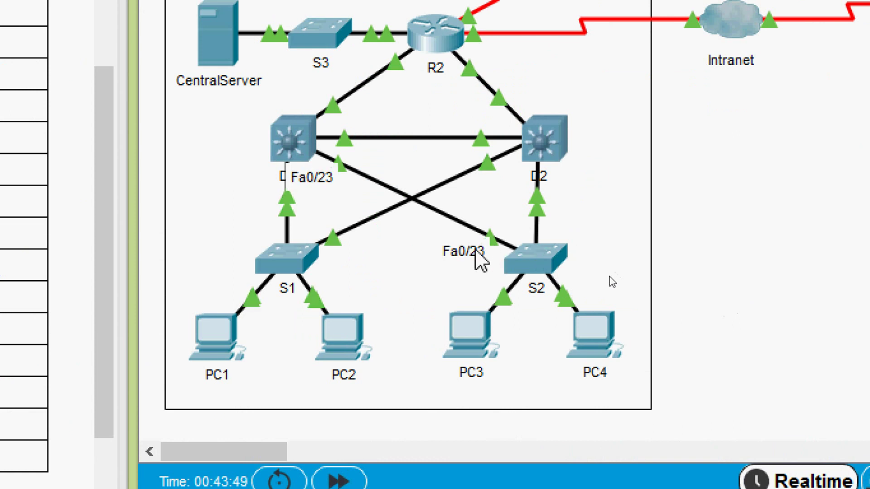